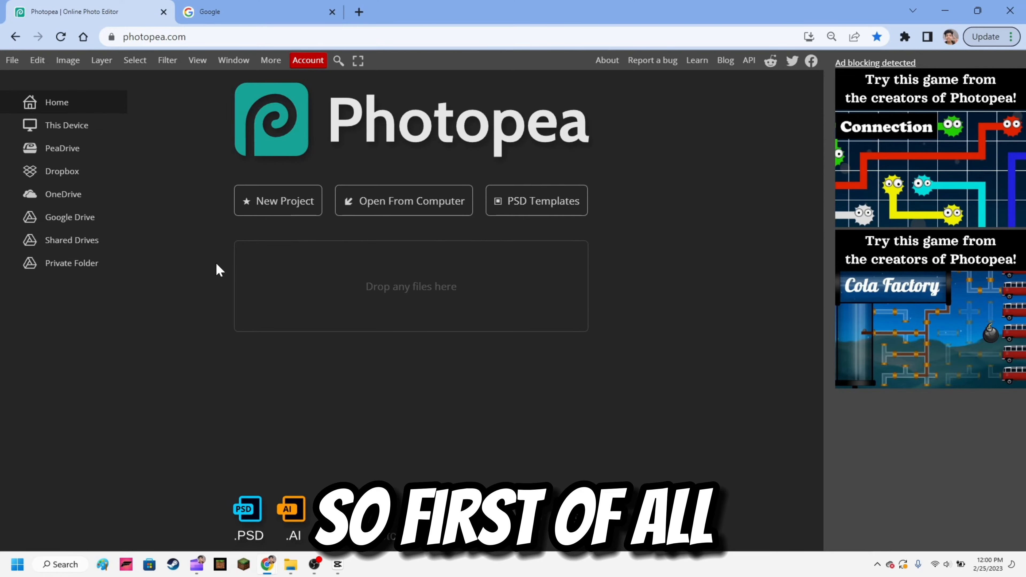
- Create a new blank 1280 × 720 px project
left_click(262, 200)
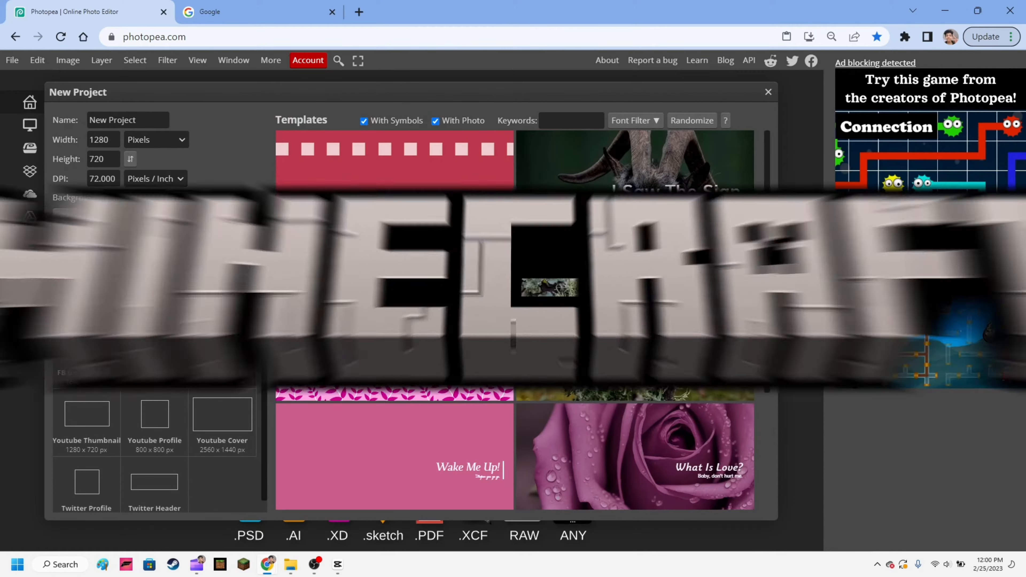
left_click(158, 219)
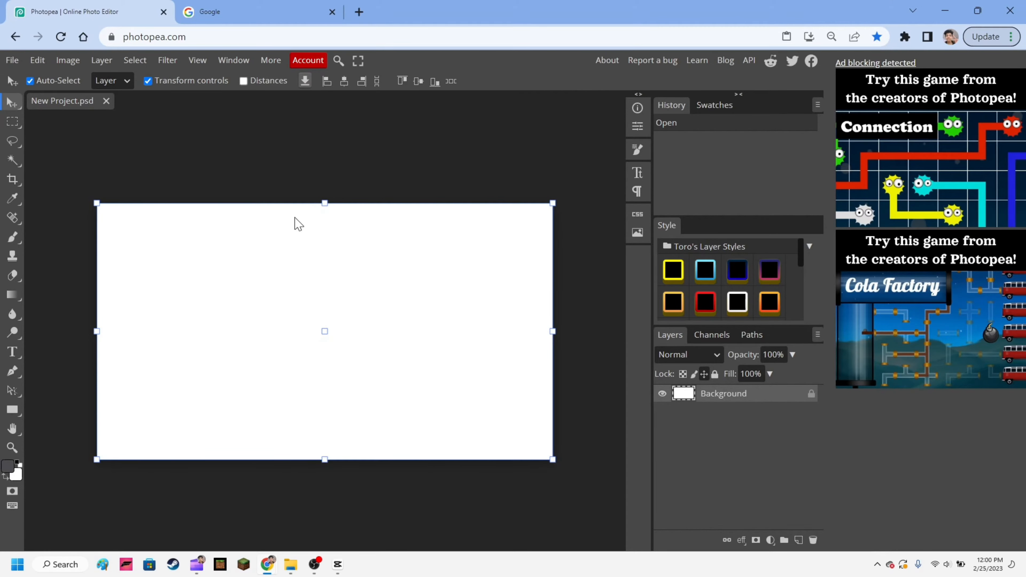
- Add a Gradient Overlay to the Background layer and open its gradient for editing
double_click(776, 404)
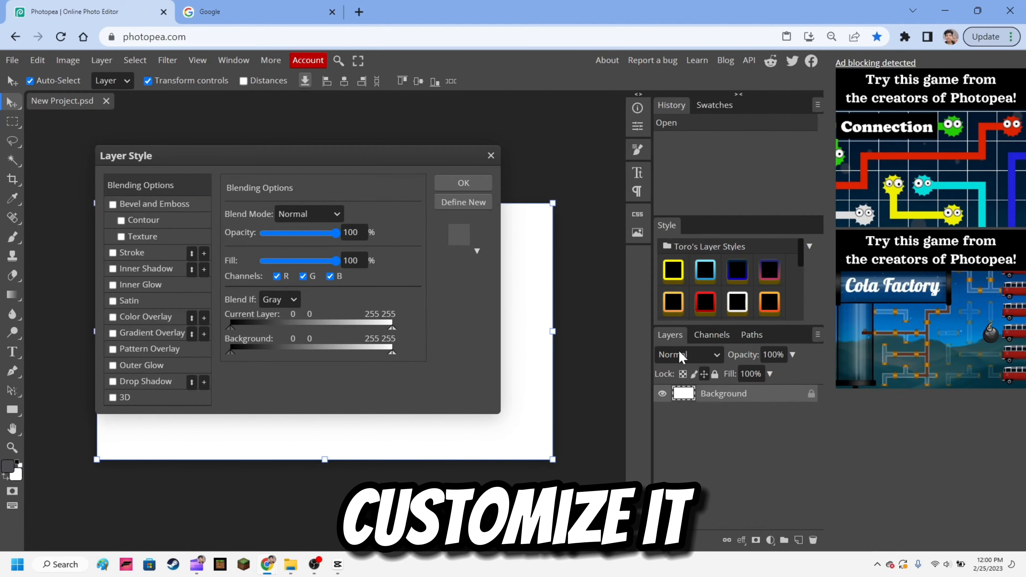
left_click_drag(218, 154, 599, 148)
left_click(493, 328)
left_click(541, 325)
left_click(671, 244)
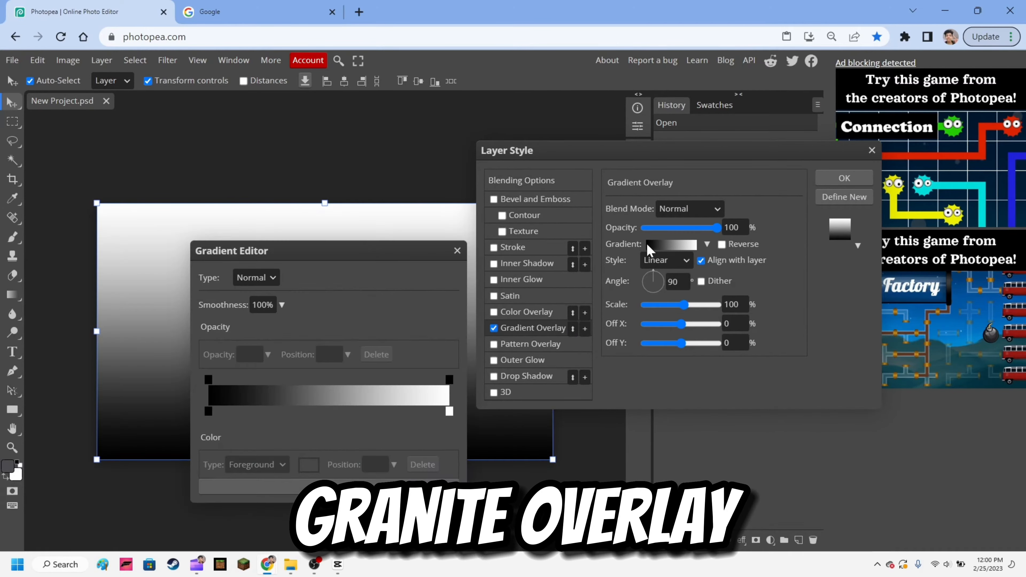
left_click_drag(262, 255, 640, 159)
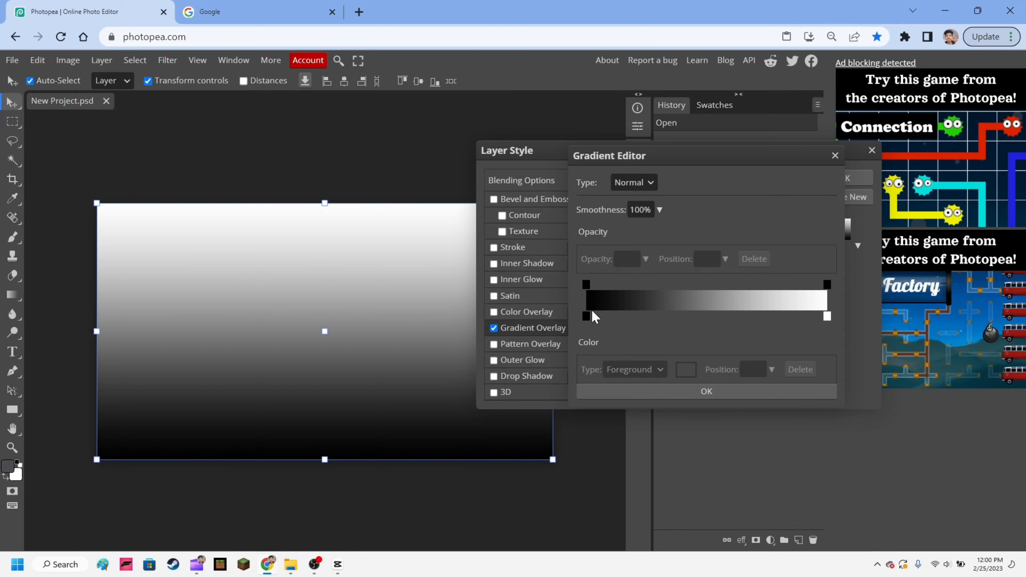
- Set the gradient's starting colour stop to bright blue 00cfff and shift the midpoint toward the end stop
left_click_drag(586, 316, 523, 327)
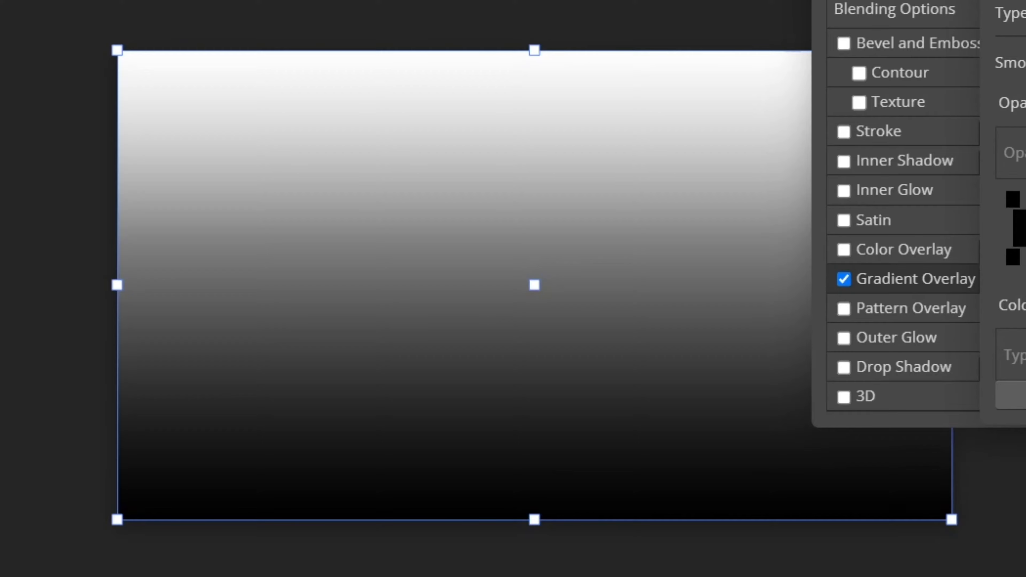
left_click_drag(706, 313, 742, 313)
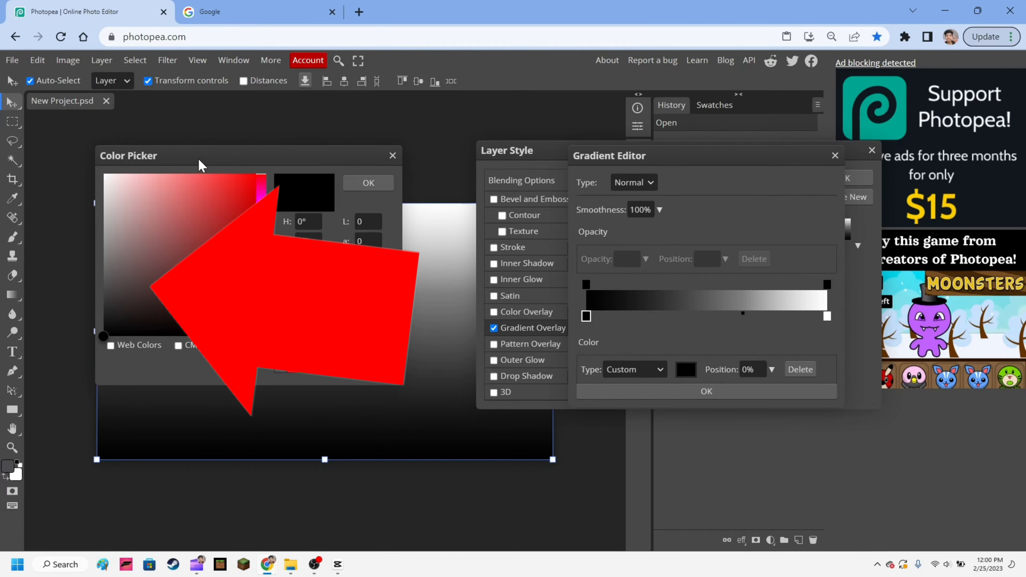
left_click_drag(200, 165, 724, 242)
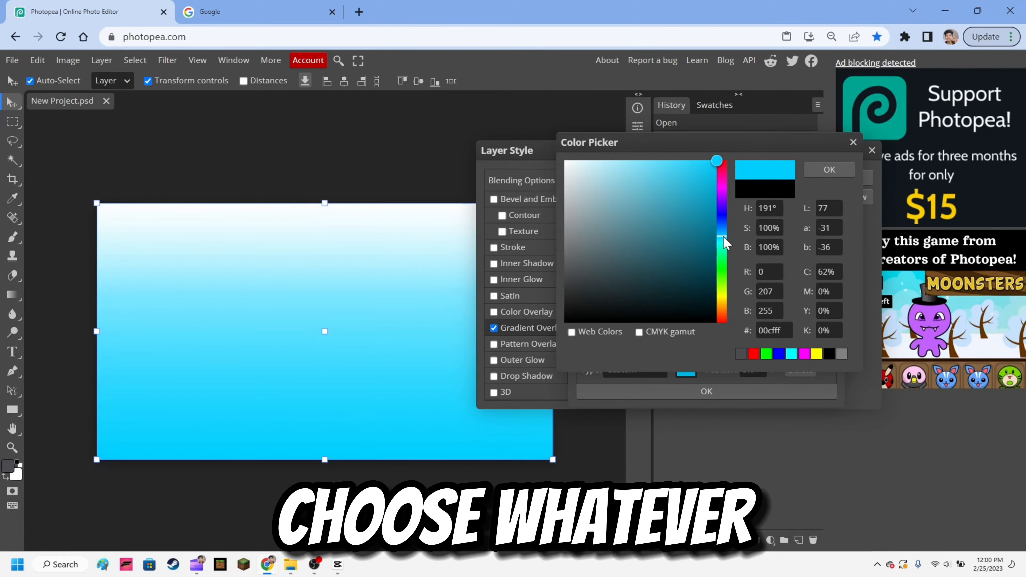
left_click(829, 171)
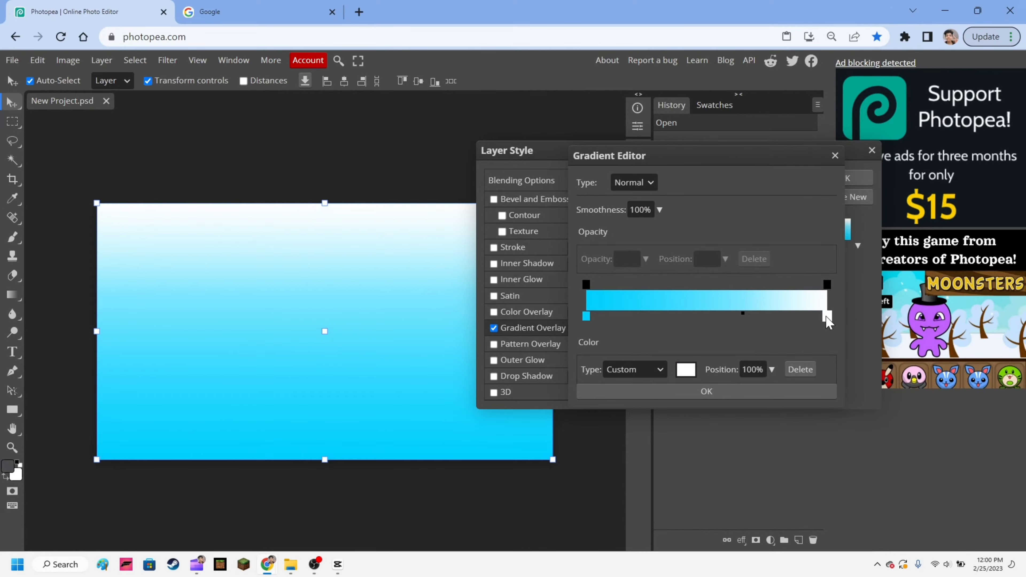
- Set the gradient's end colour stop to a muted grey-teal and apply the overlay to the background
double_click(827, 319)
left_click(234, 301)
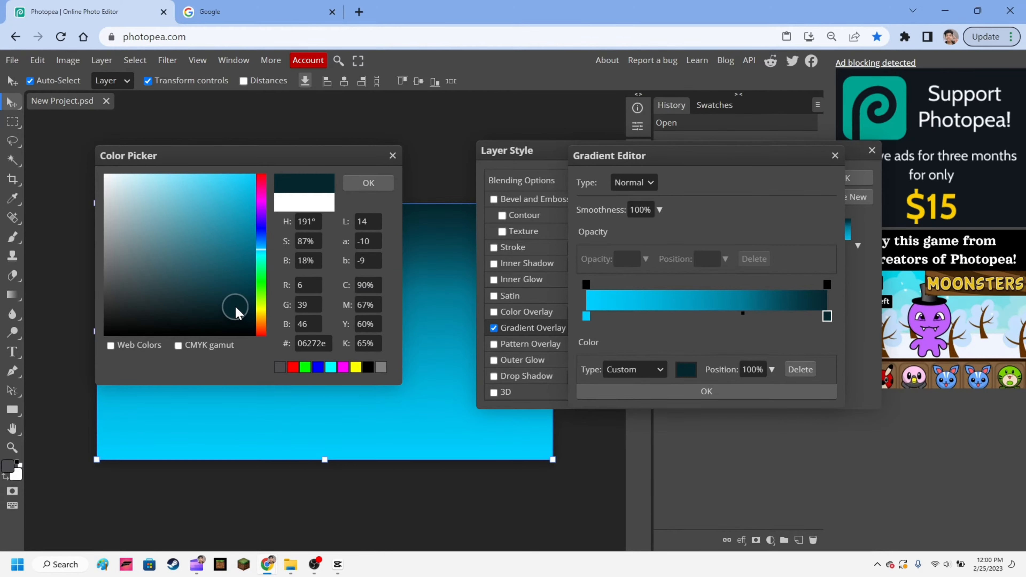
mouse_move(237, 312)
left_mouse_down()
mouse_move(234, 177)
mouse_move(179, 227)
left_mouse_up()
left_click(368, 183)
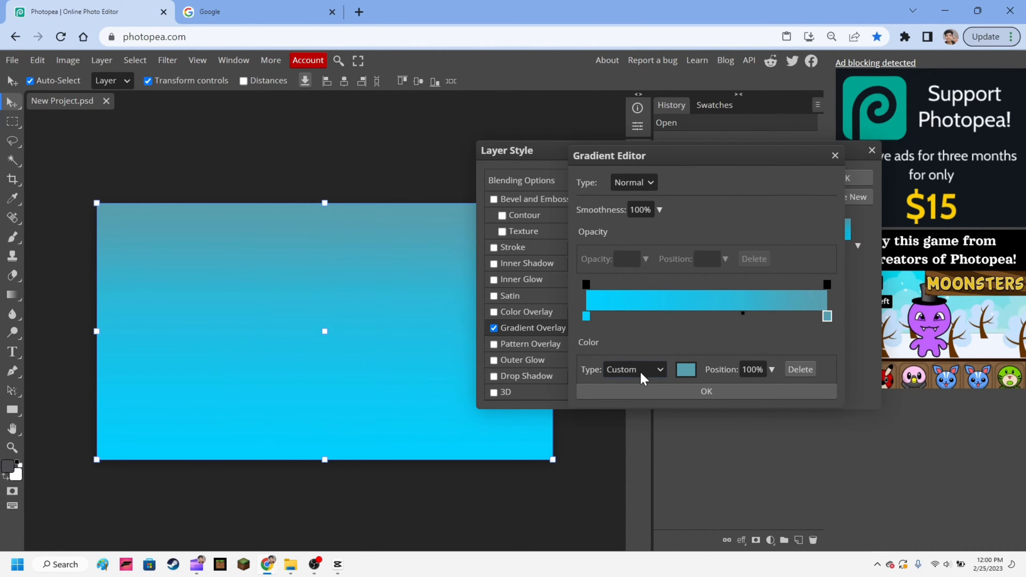
left_click(644, 391)
left_click(852, 177)
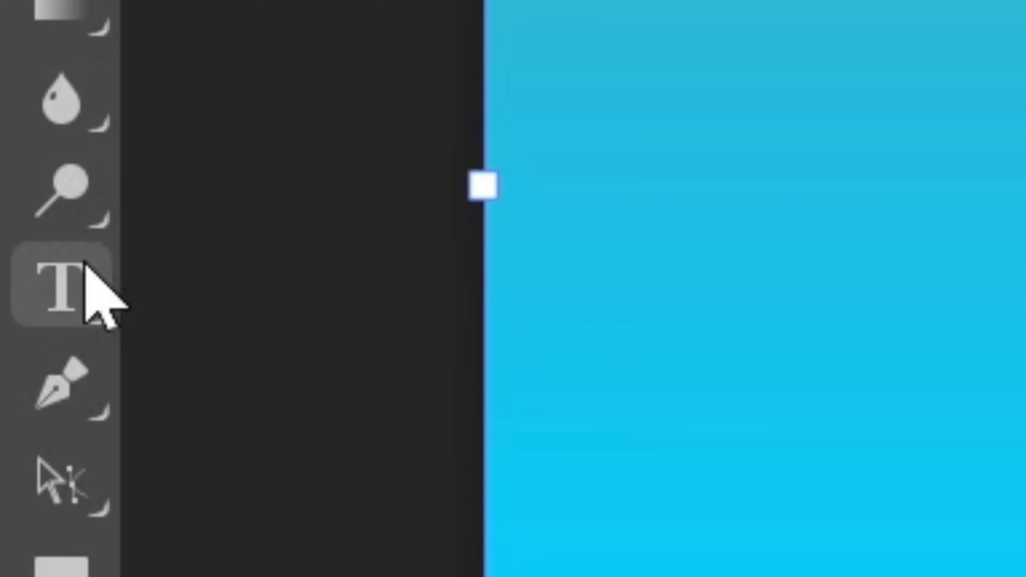
- Add a text layer reading "ORDERED" on the canvas in the Luckiest Guy font
left_click(16, 348)
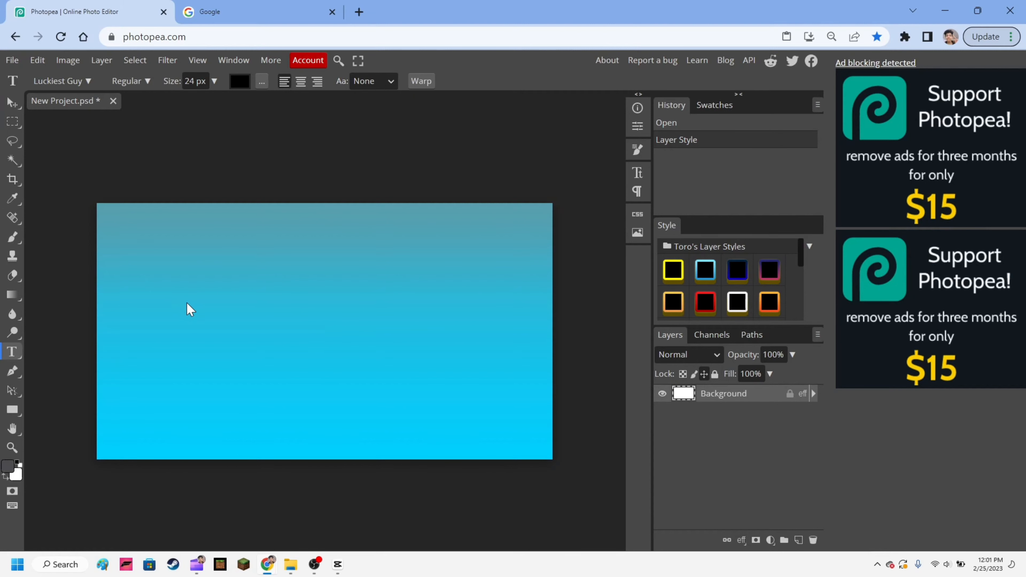
left_click(187, 303)
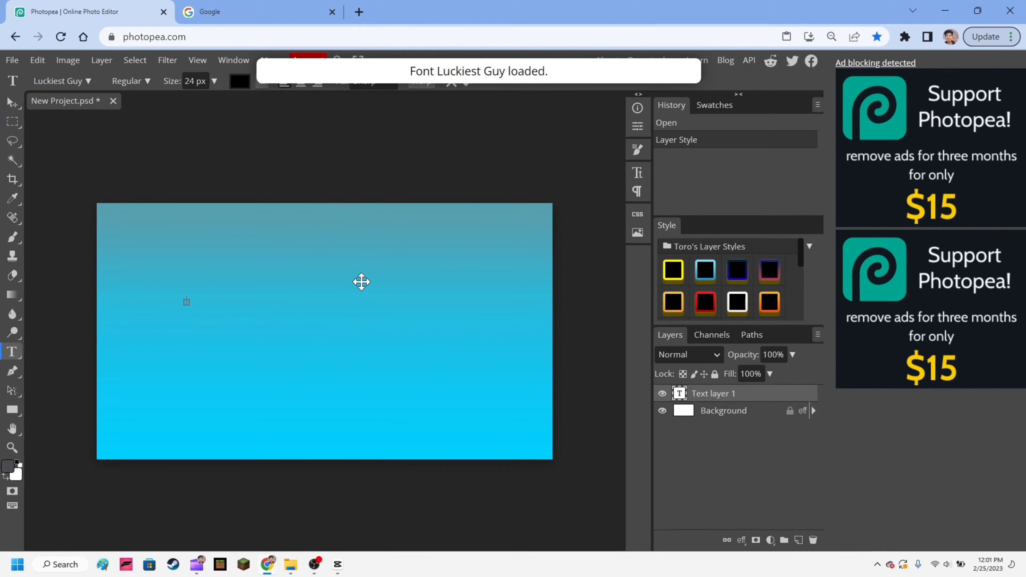
type("ORDERED")
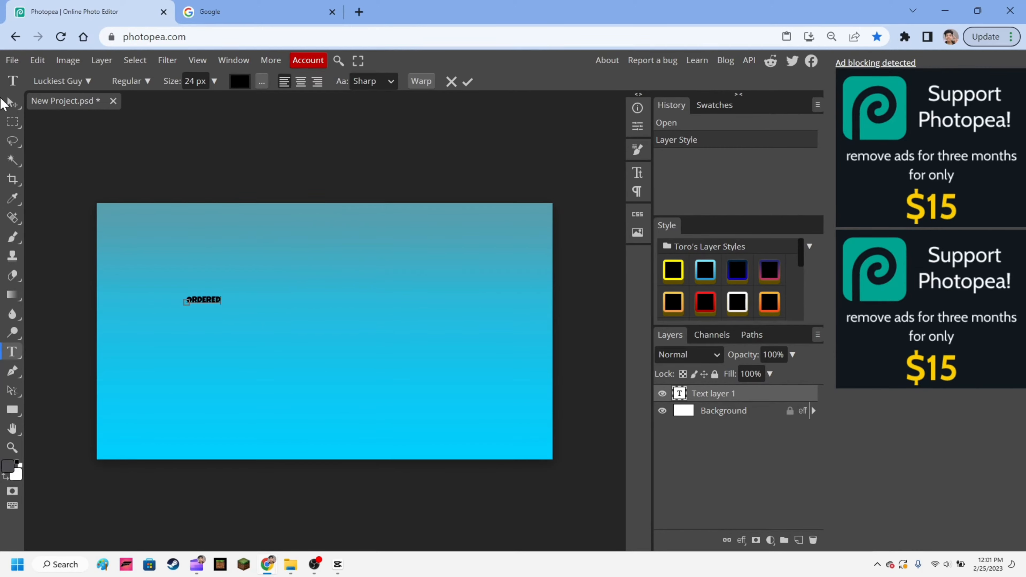
left_click(11, 103)
- Scale the ORDERED text up to about 1000% and move it to the middle of the canvas
key("ctrl+t")
left_click_drag(221, 305, 4, 319)
left_click_drag(137, 308, 294, 359)
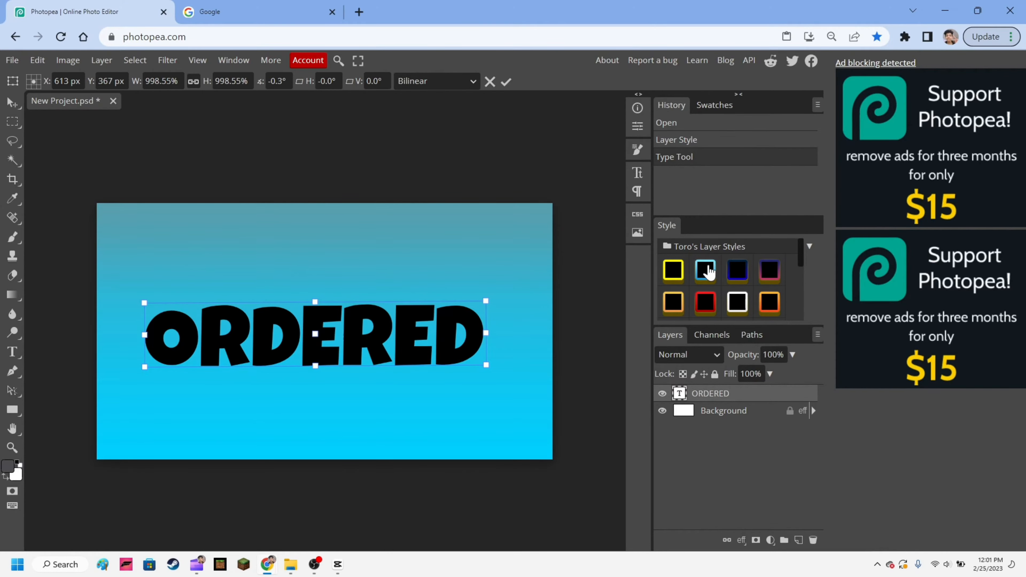
- Give the ORDERED text a white stroke 25 px thick
left_click_drag(801, 257, 803, 266)
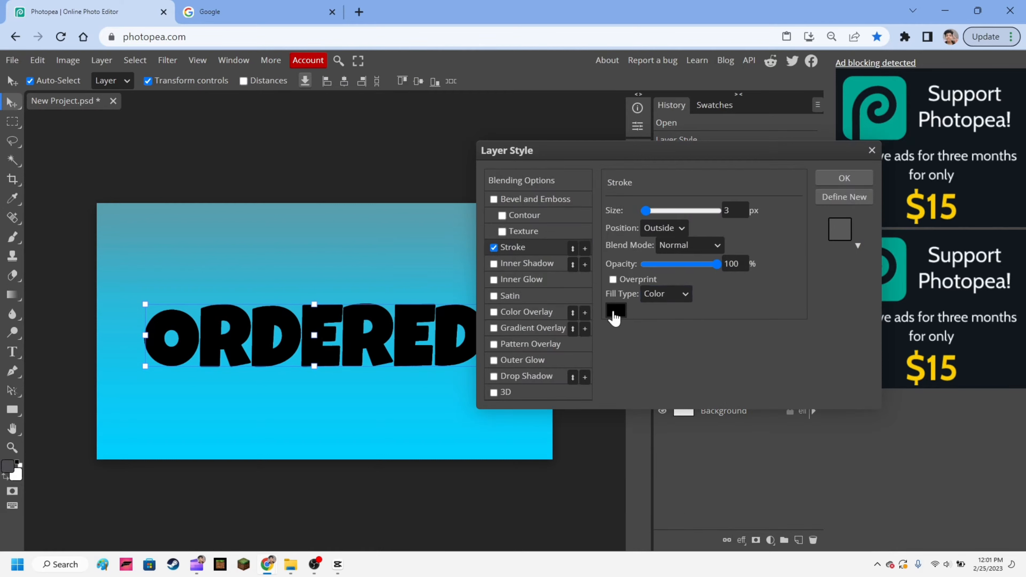
left_click(615, 311)
left_click_drag(109, 202, 44, 125)
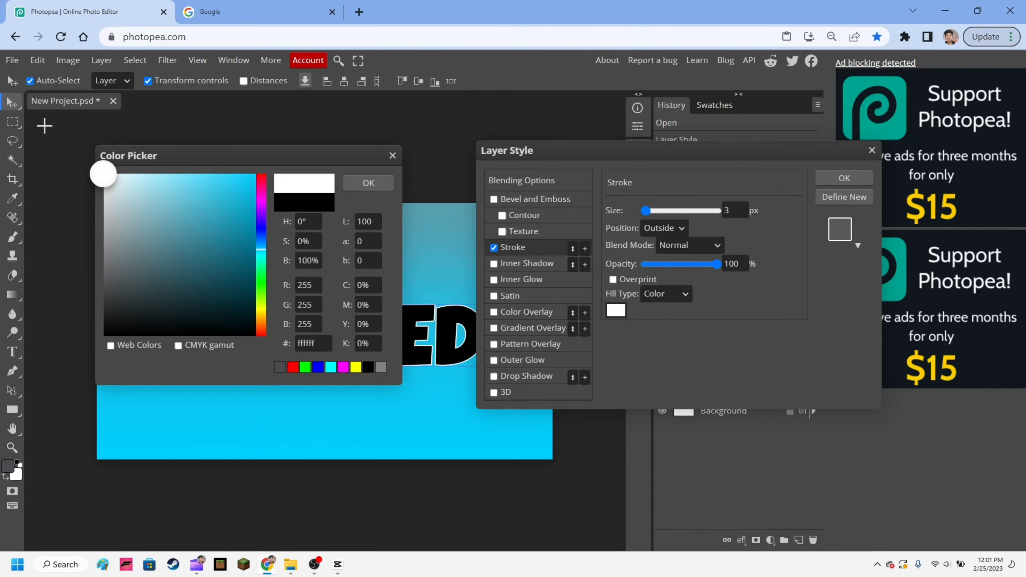
left_click(370, 183)
left_click_drag(647, 220, 656, 216)
- Try the Center and Inside positions for the text's stroke and return it to Outside
left_click(665, 254)
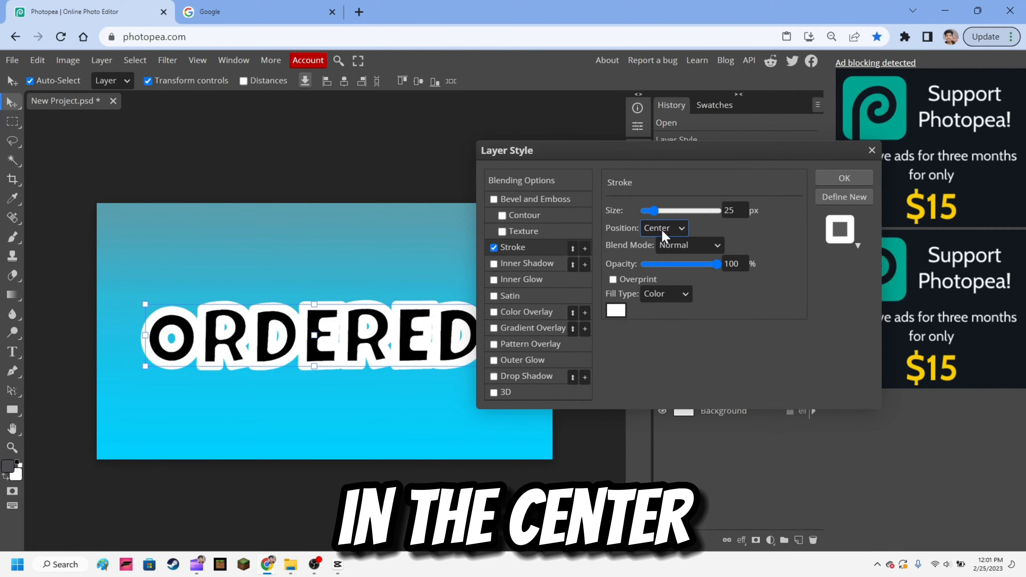
left_click(663, 244)
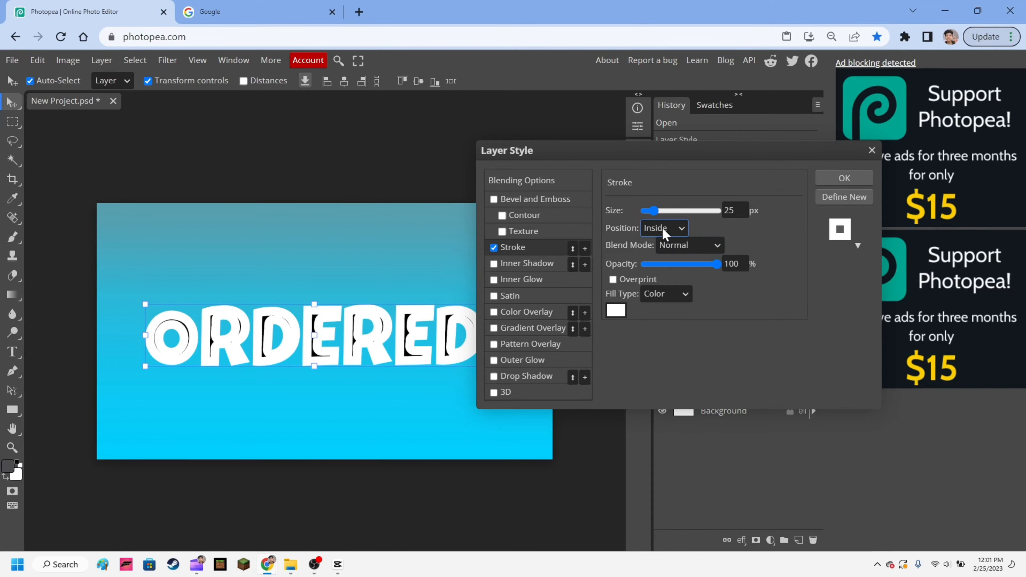
left_click(659, 265)
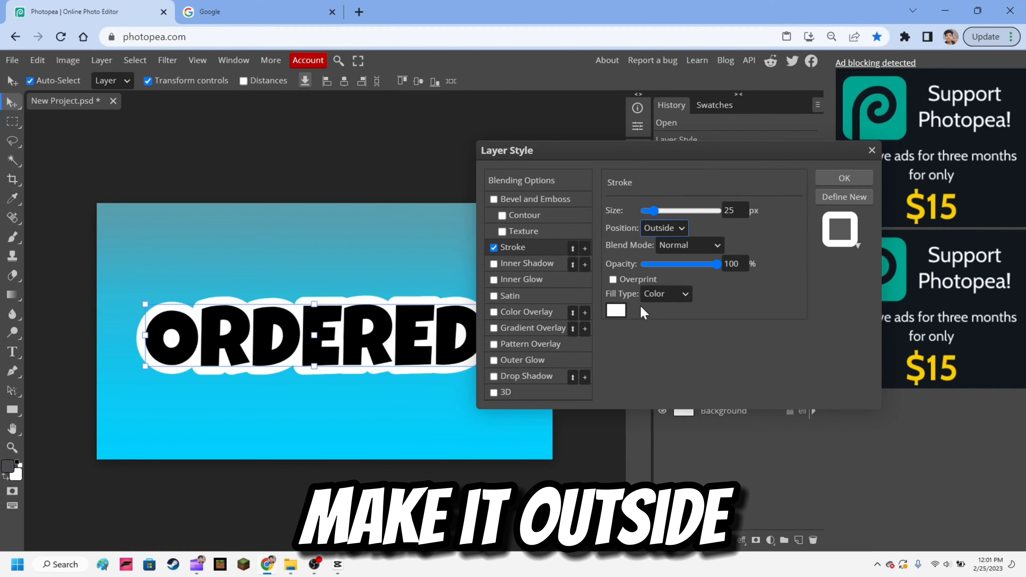
- Reduce the text's stroke size to 13 px and add a drop shadow to the layer
left_click_drag(652, 211, 645, 211)
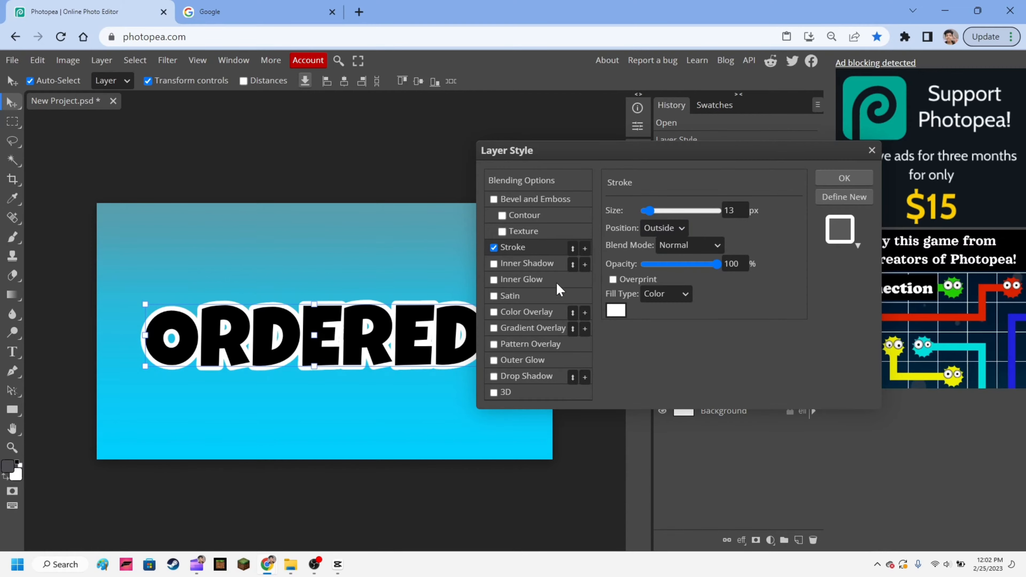
left_click(525, 376)
left_click(844, 178)
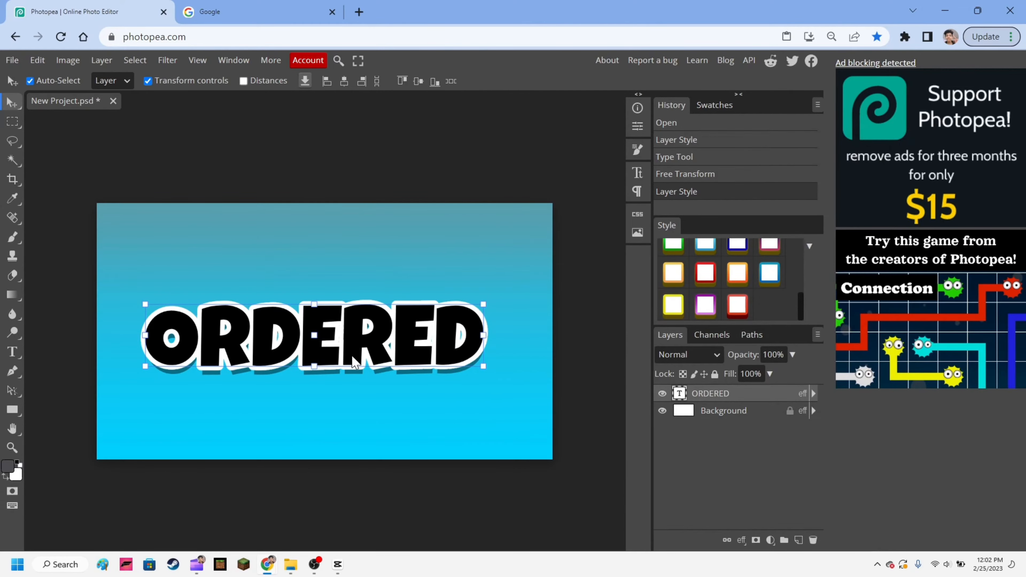
- Recolour the ORDERED text to bright blue 00cfff and leave its layer selected
double_click(388, 350)
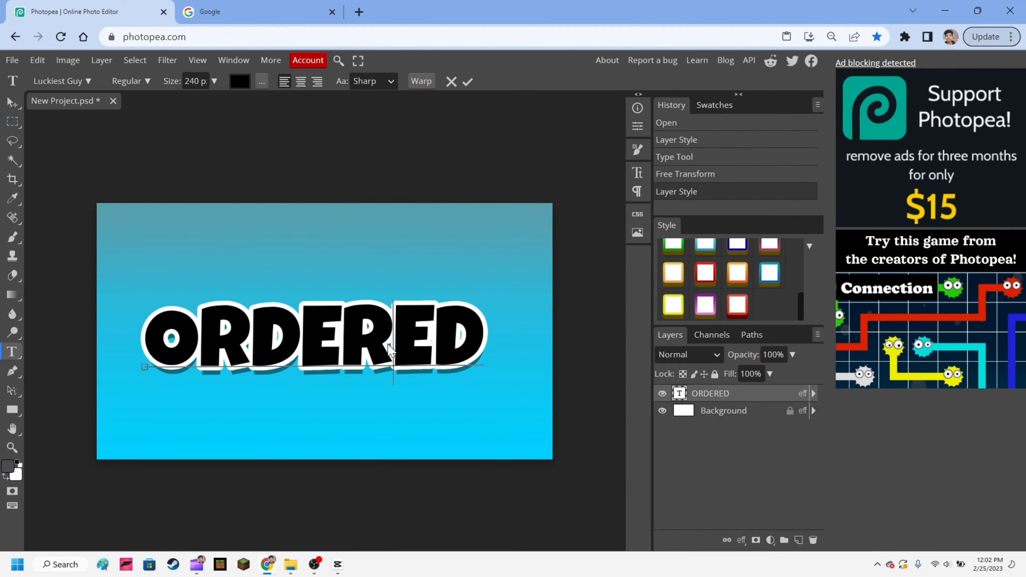
left_click(239, 82)
left_click_drag(238, 199, 301, 152)
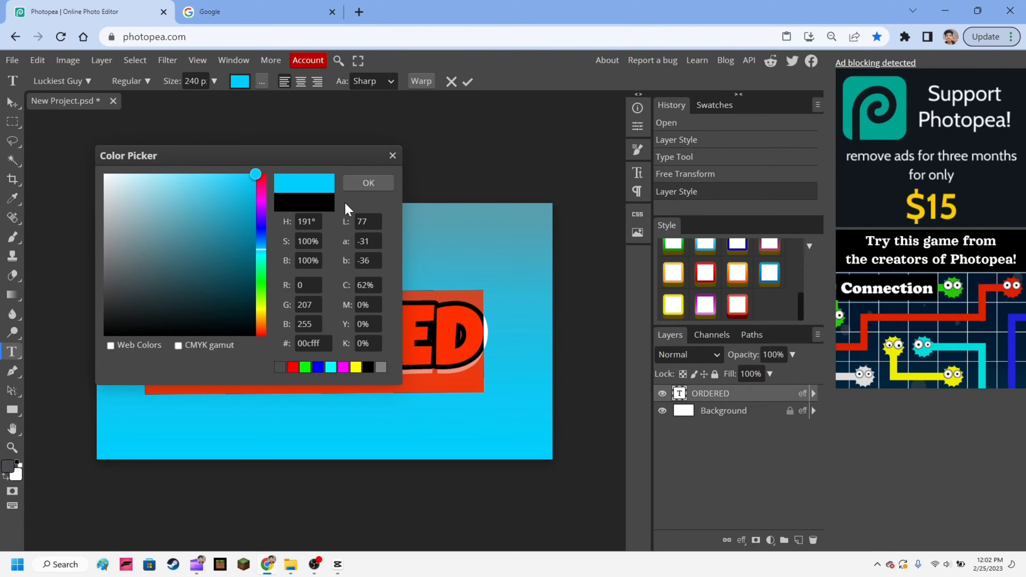
left_click(739, 415)
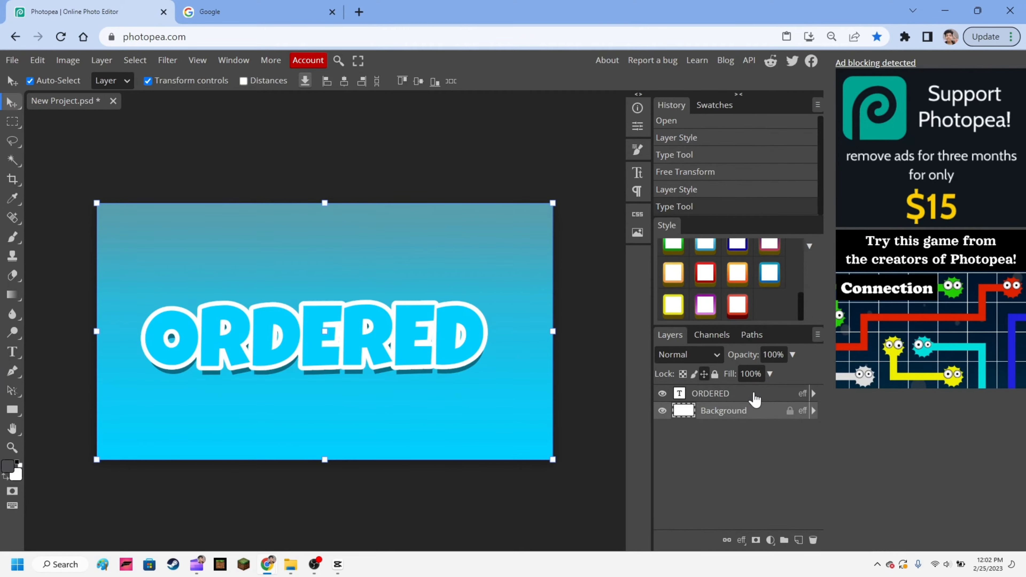
left_click(753, 394)
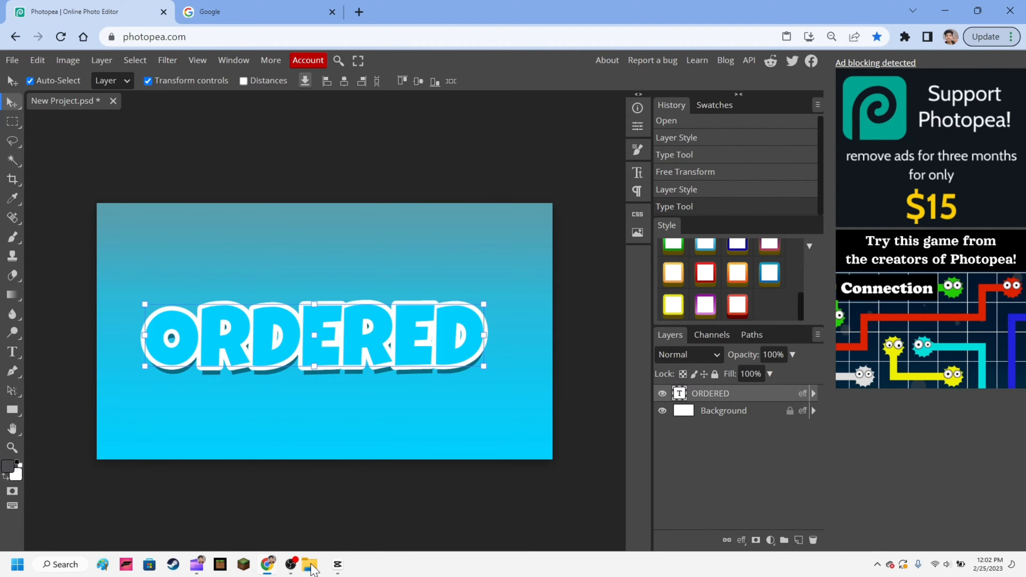
- Switch to File Explorer and open a scenery image from the Cenários folder
left_click(311, 565)
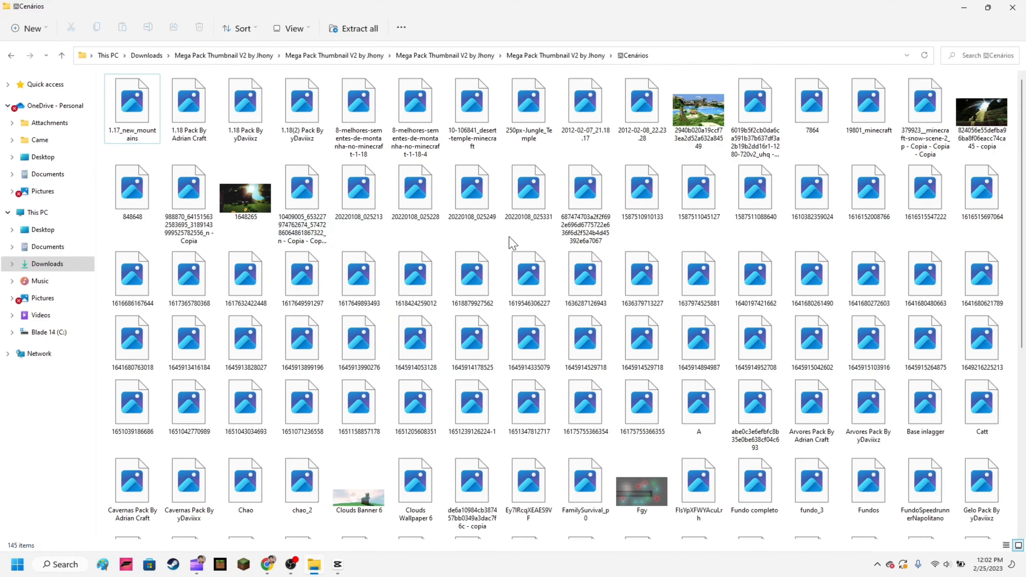
scroll(527, 279, "down", 5)
double_click(415, 253)
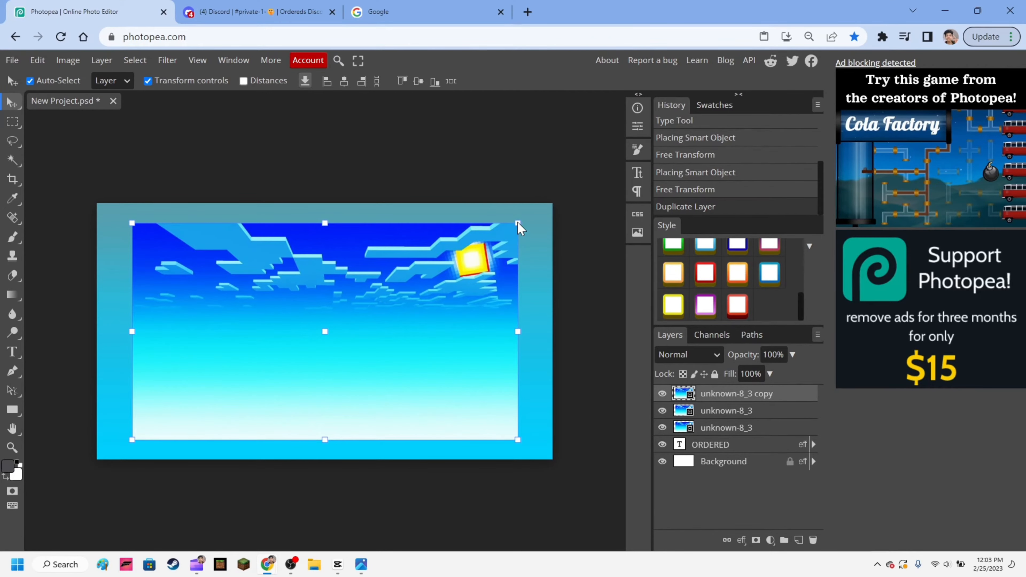
- Enlarge the top sky image copy to 118.19% and align it so it fills the whole canvas
left_click_drag(518, 223, 552, 211)
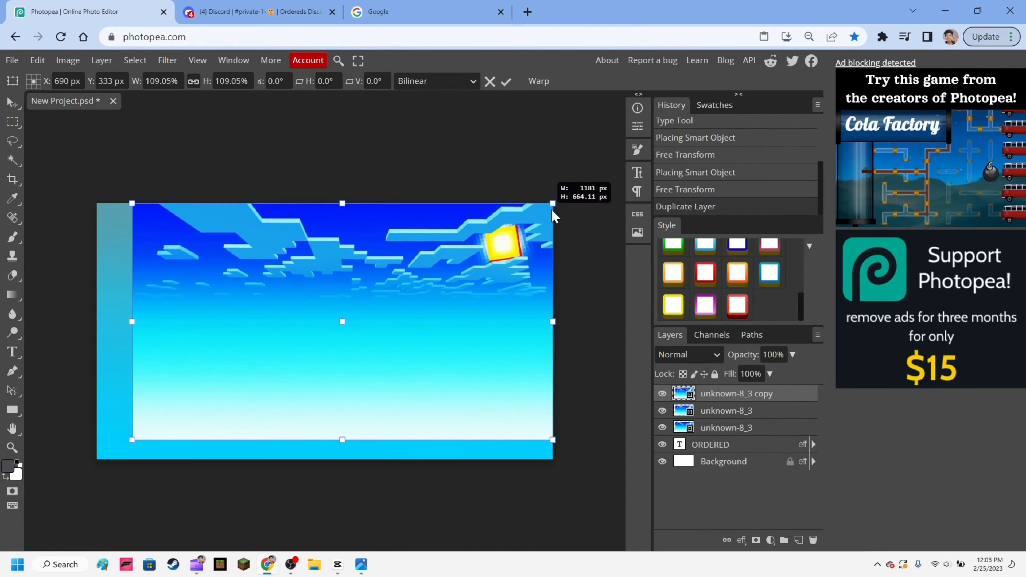
left_click_drag(132, 443, 98, 459)
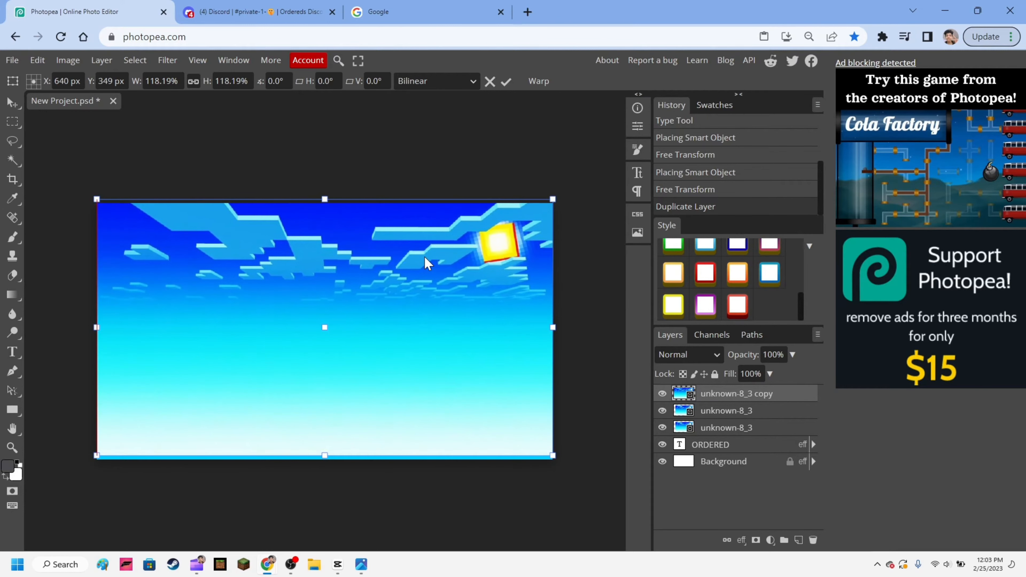
left_click_drag(423, 262, 428, 268)
- Open the JPG export settings for the project and preview the image at 0% quality
left_click(12, 60)
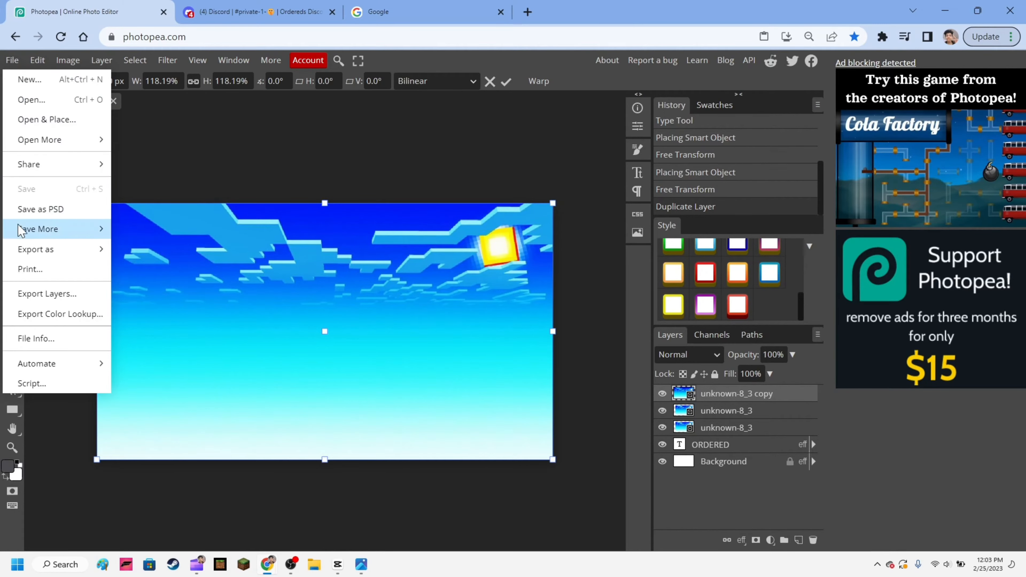
mouse_move(33, 255)
left_click(134, 269)
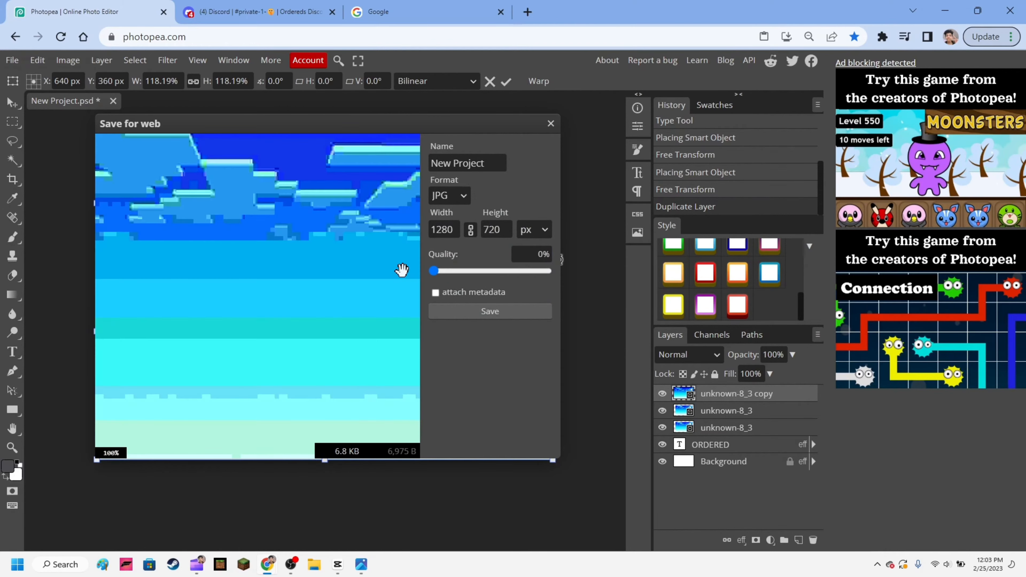
left_click_drag(335, 266, 66, 287)
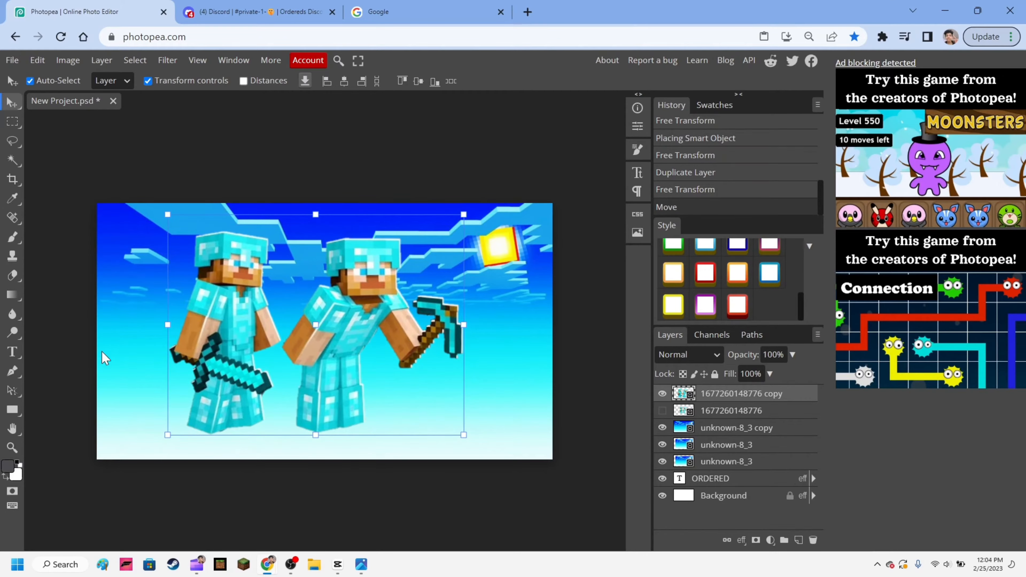
- Draw a rectangle across the bottom of the canvas as the ground and fill it with bright green
left_click(12, 410)
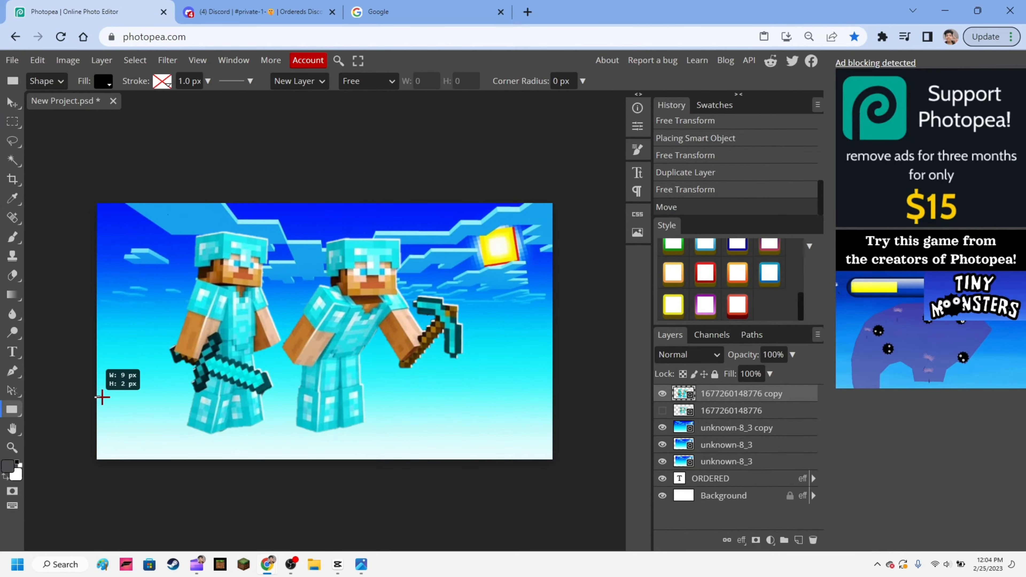
left_click_drag(102, 397, 575, 479)
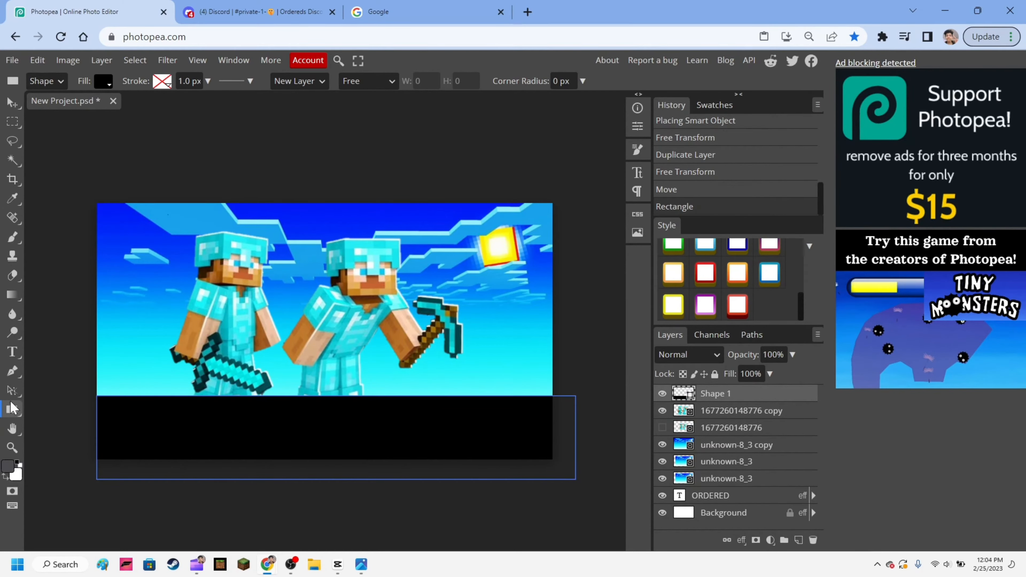
left_click(102, 83)
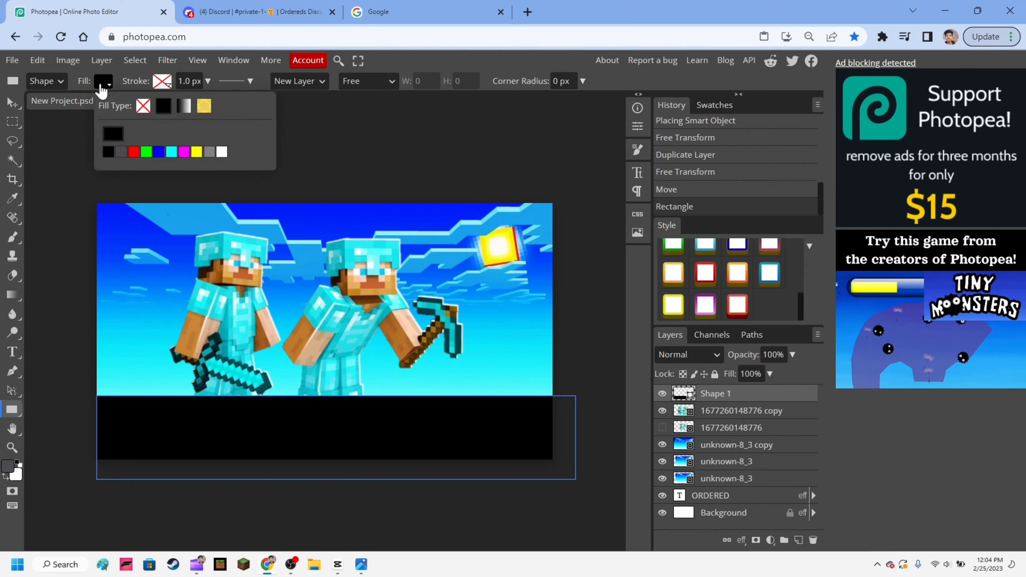
left_click(146, 152)
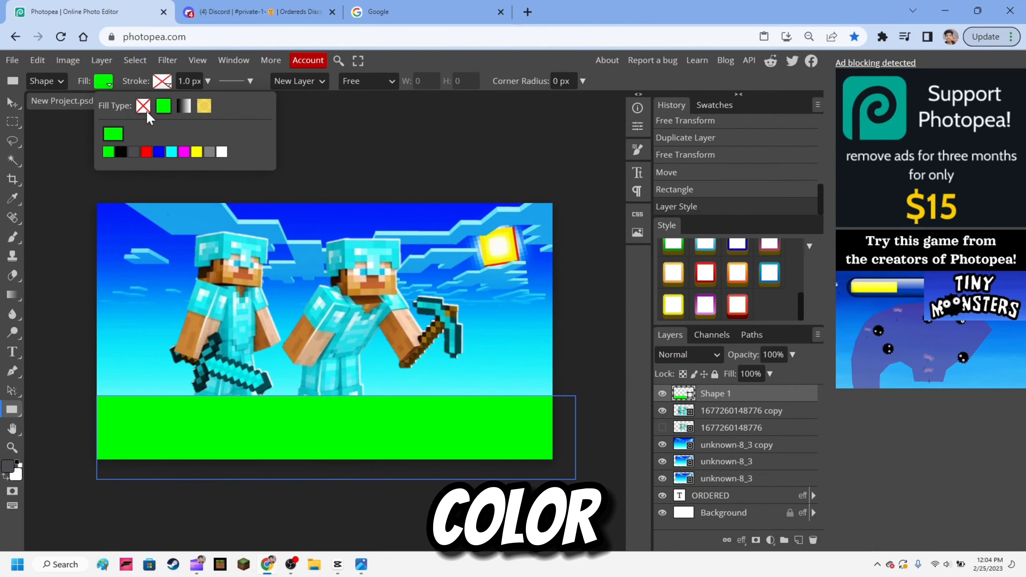
- Place the green rectangle behind the visible characters in the layer order and adjust it to cover the canvas's lower part
left_click(12, 103)
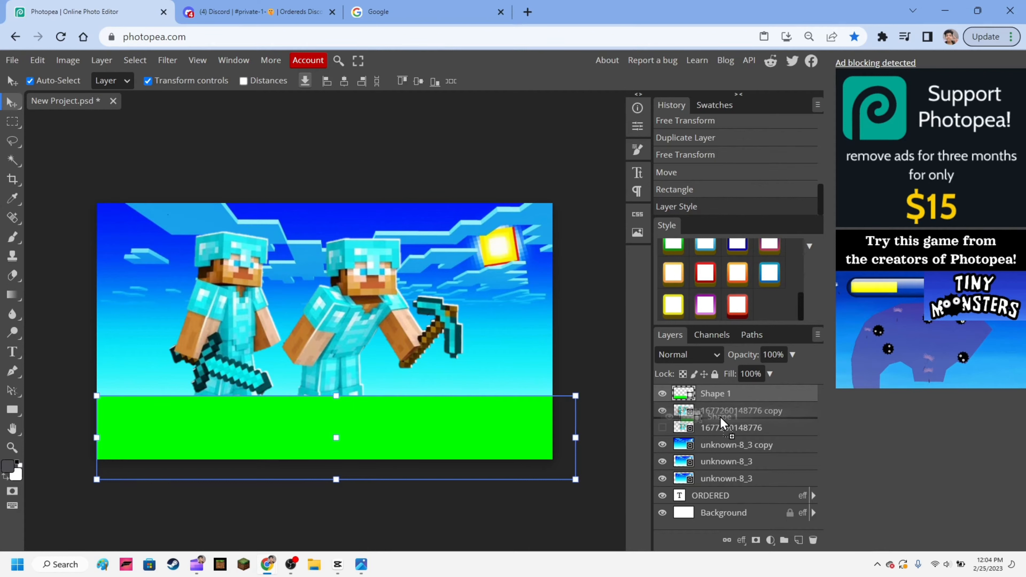
left_click_drag(716, 416, 716, 416)
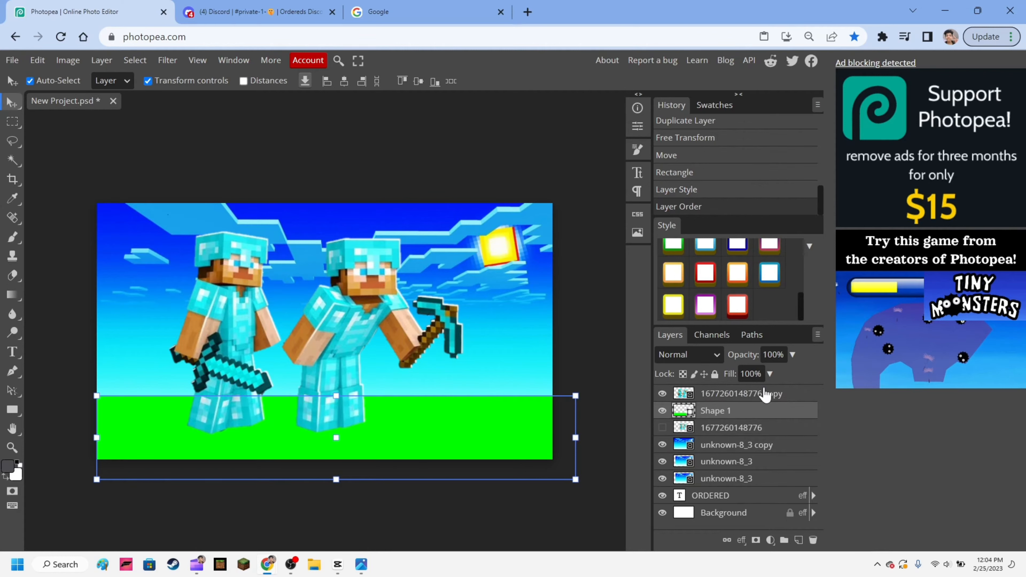
left_click_drag(458, 443, 412, 434)
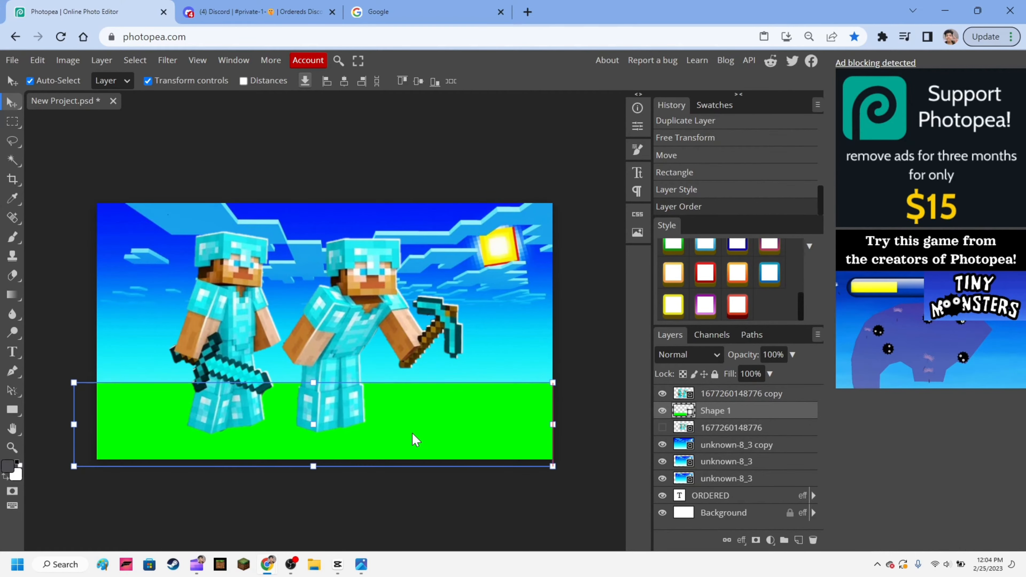
left_click_drag(322, 468, 324, 445)
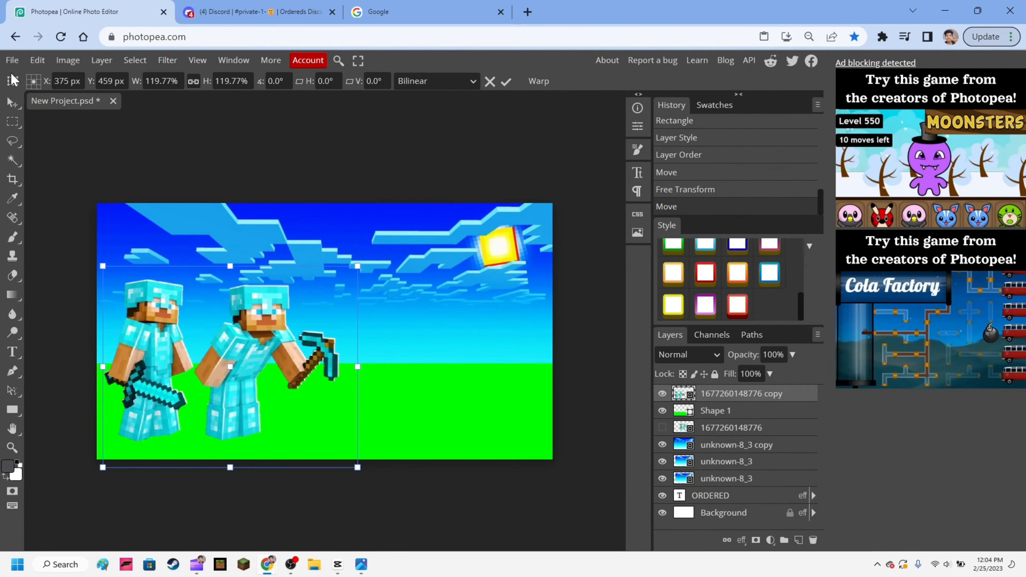
- Transform the diamond-armoured characters' layer by adjusting its upper corner, and apply the change
left_click(33, 64)
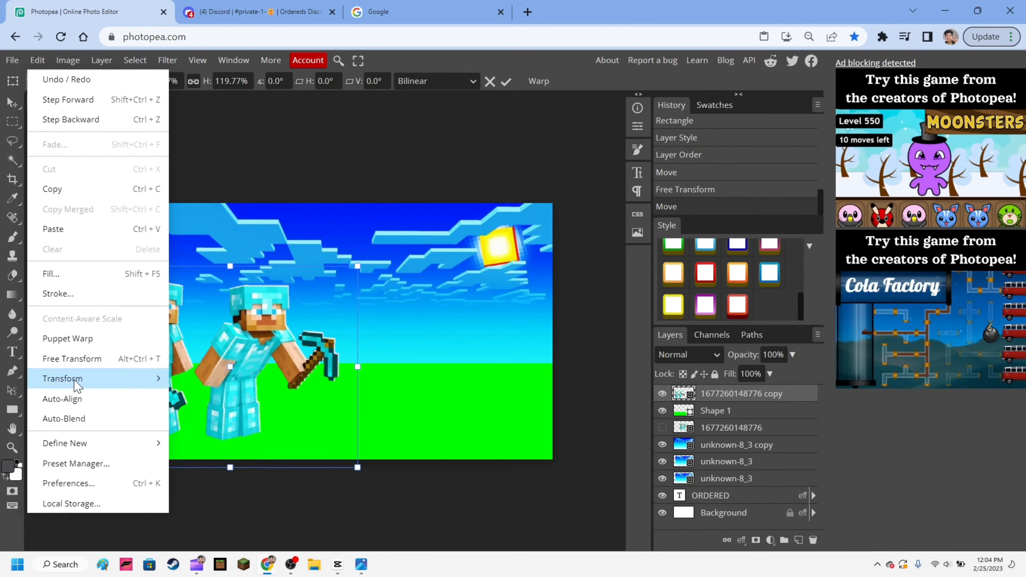
mouse_move(79, 381)
left_click(207, 416)
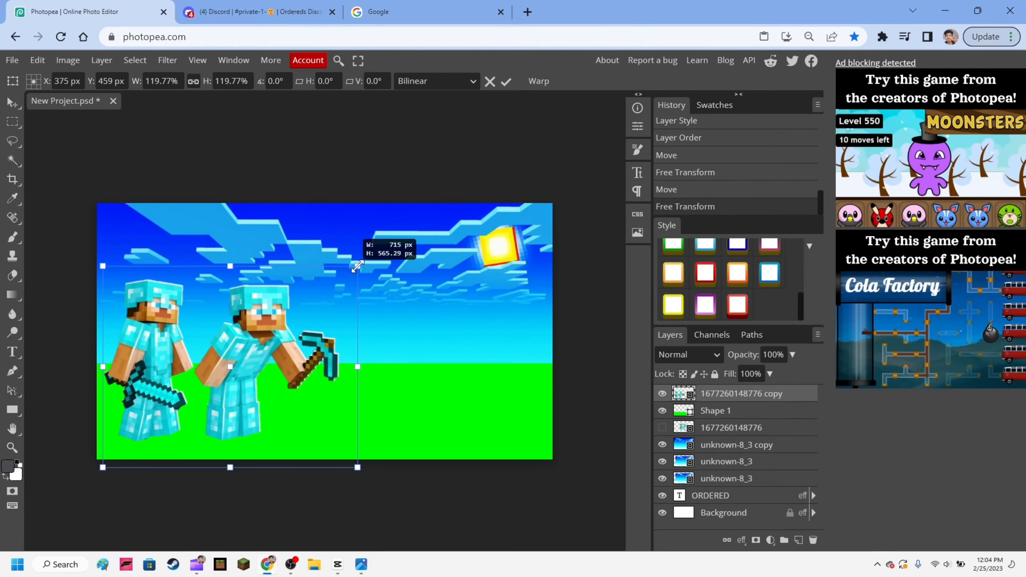
left_click_drag(357, 267, 357, 338)
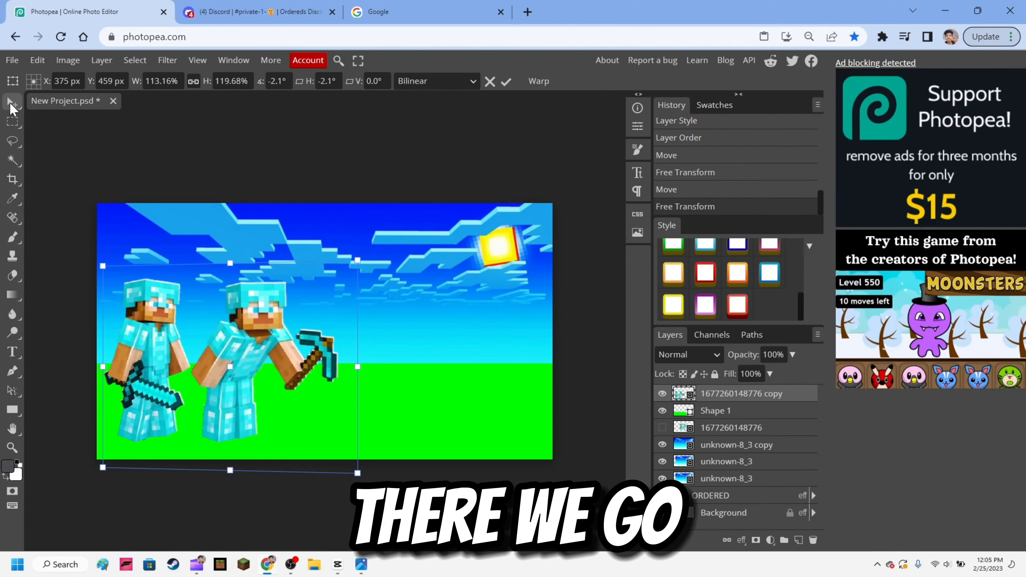
left_click(13, 104)
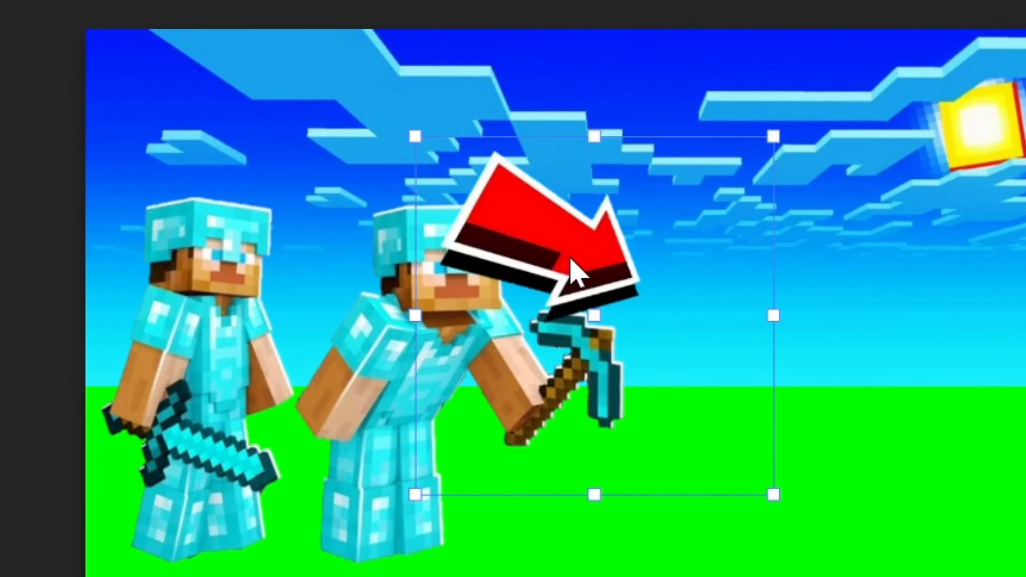
- Move the red arrow to the right half of the image and rotate it about 123.2° so it points down toward the grass
left_click_drag(570, 258, 732, 227)
left_click_drag(742, 92, 971, 370)
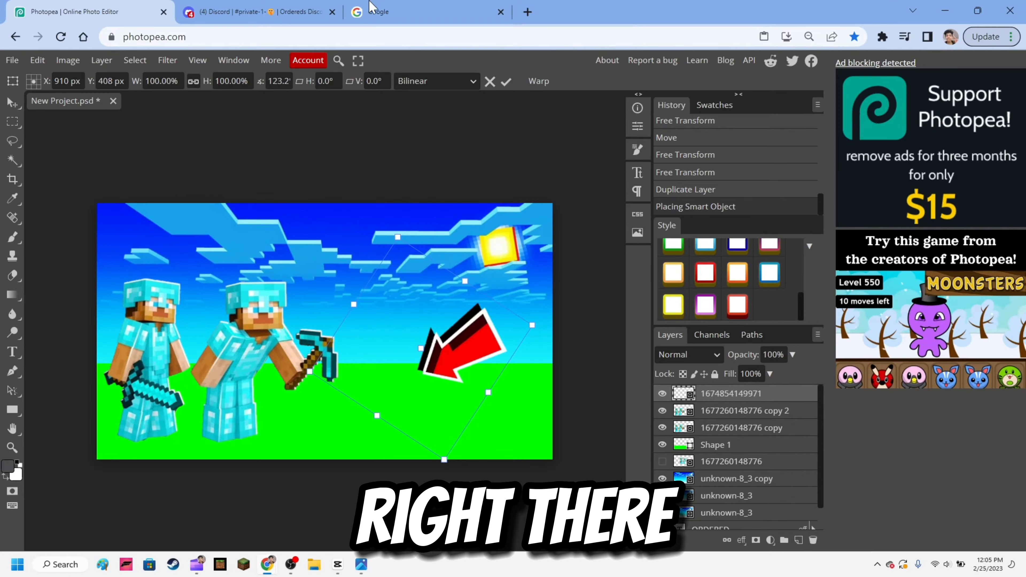
left_click(371, 6)
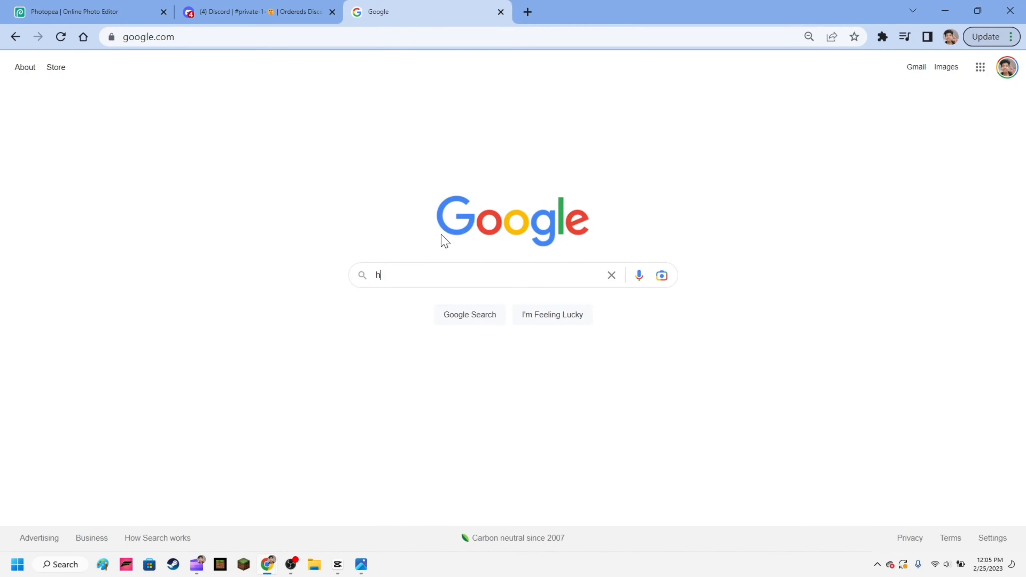
key("BackSpace")
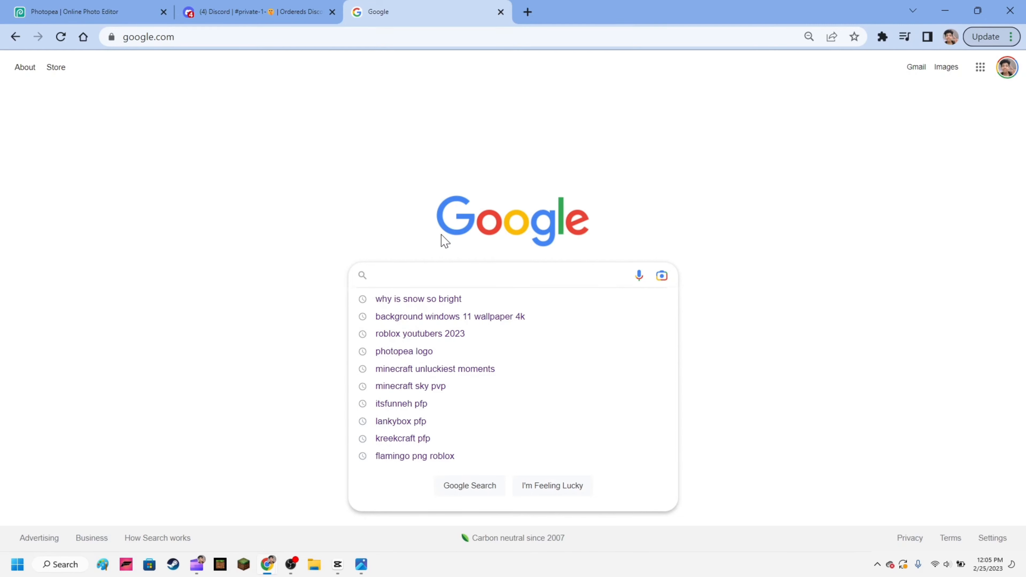
left_click(74, 5)
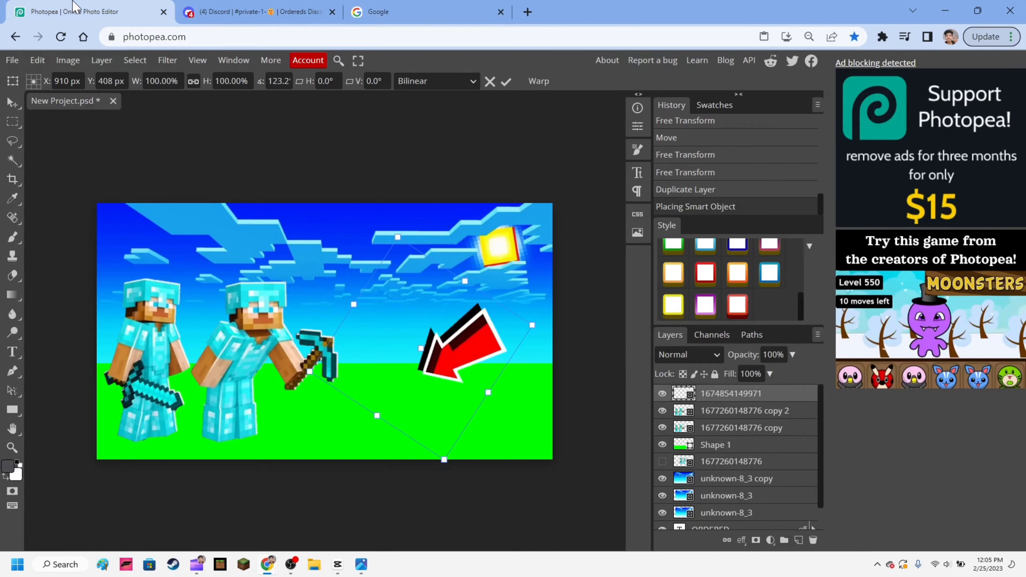
- Bring the ORDERED text layer to the top of the layer stack, in front of the arrow and characters
left_click(12, 355)
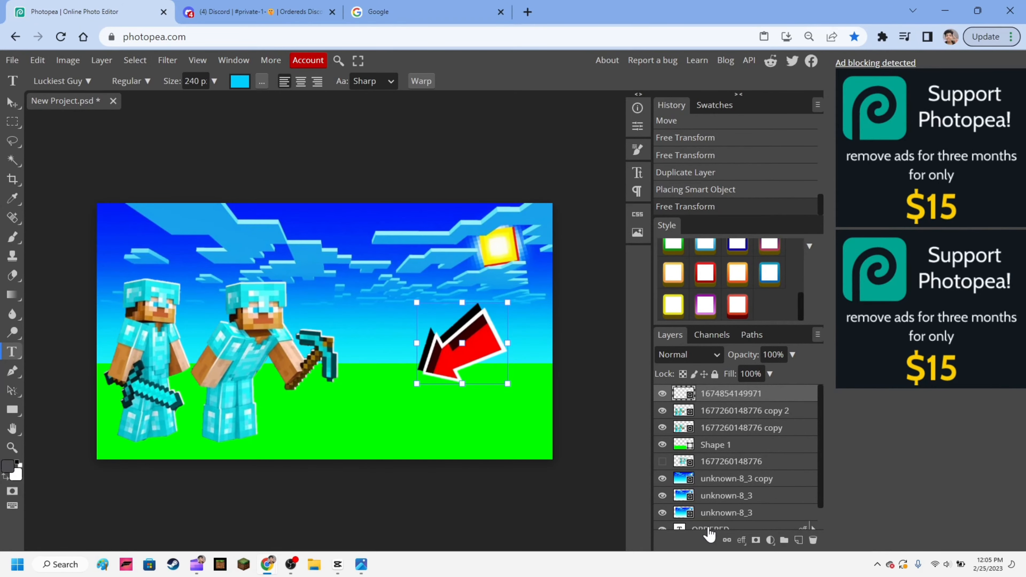
left_click(709, 533)
left_click_drag(704, 493, 715, 394)
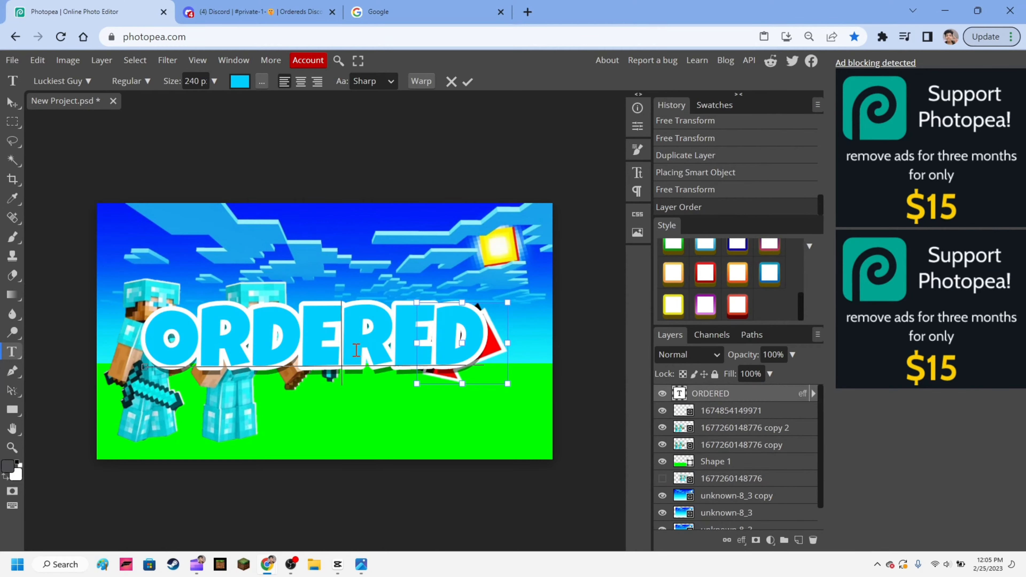
- Replace the ORDERED text with TUTORIAL
key("ctrl+a")
key("BackSpace")
type("HOW TO")
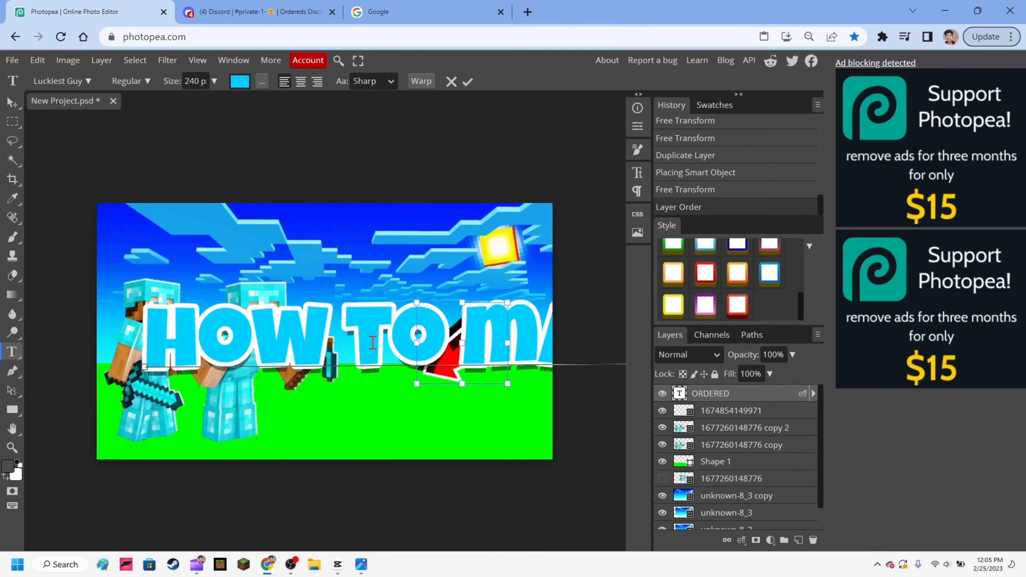
key("BackSpace")
key("BackSpace")
key("BackSpace")
key("BackSpace")
key("BackSpace")
key("BackSpace")
key("BackSpace")
key("BackSpace")
key("BackSpace")
key("BackSpace")
key("BackSpace")
key("BackSpace")
type("TU")
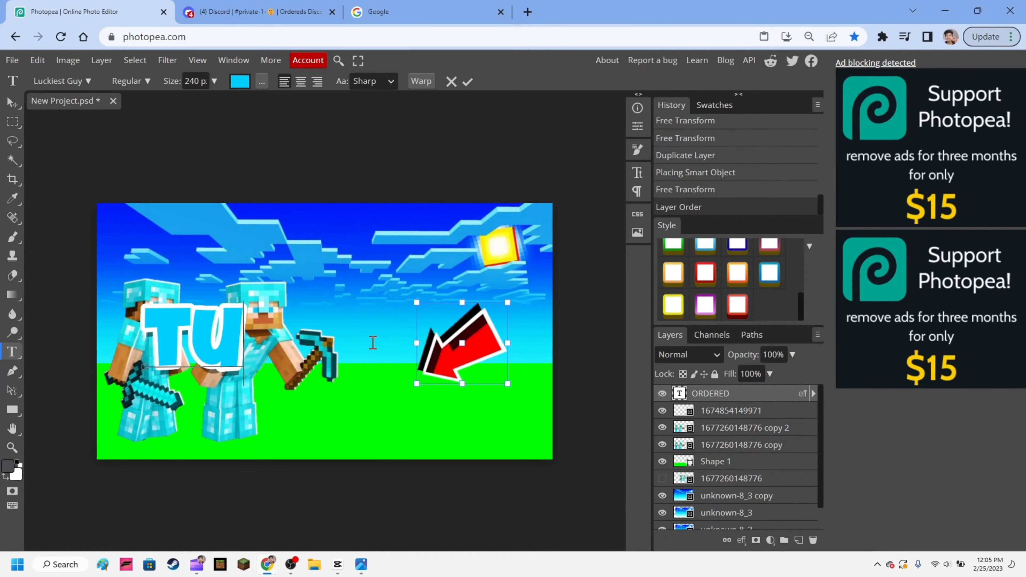
type("TORIAL")
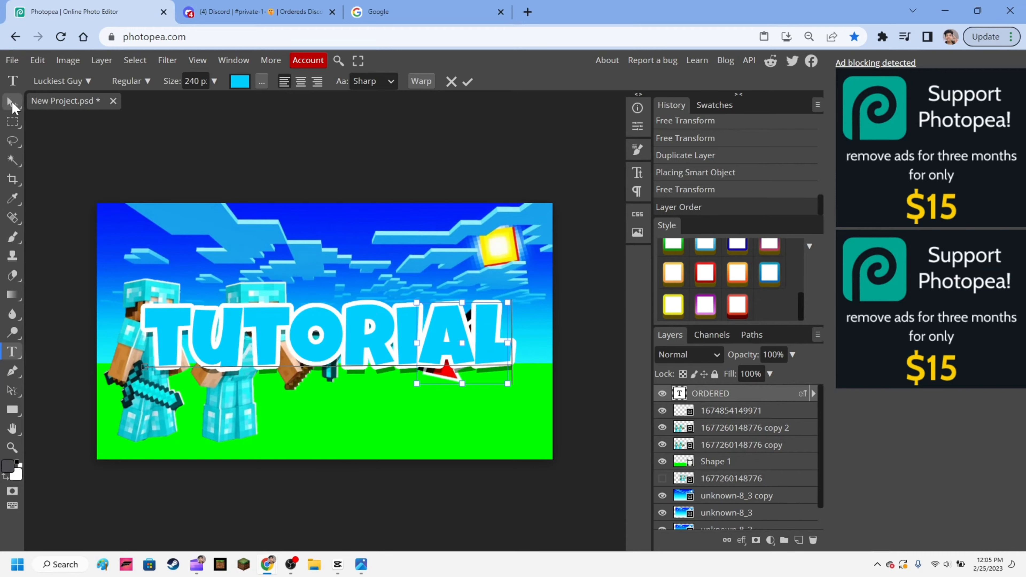
- Shrink the TUTORIAL text to 57.30% and place it over the characters' legs in the image's lower-left corner
left_click(13, 103)
left_click_drag(287, 307, 284, 338)
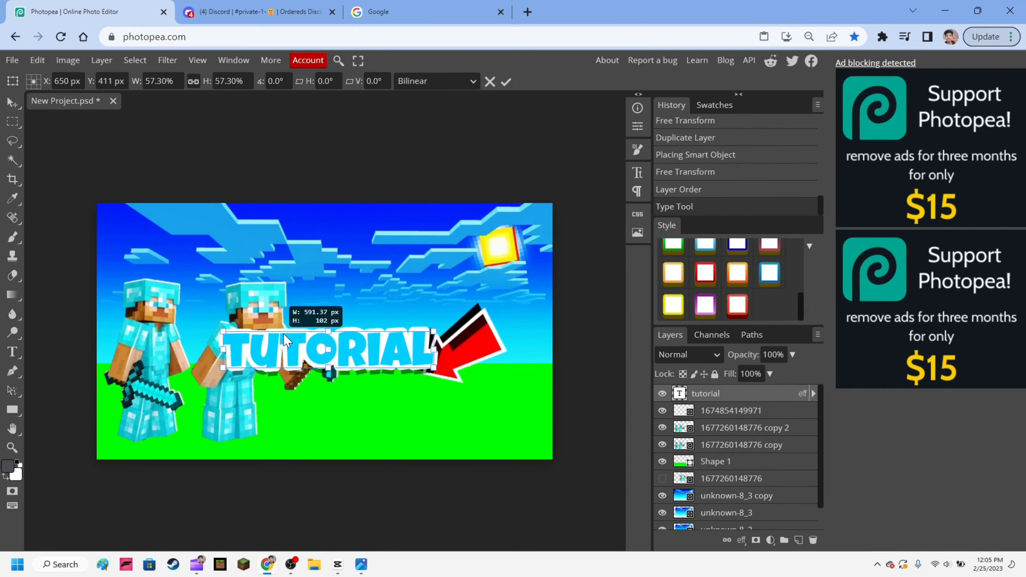
left_click_drag(350, 349, 235, 428)
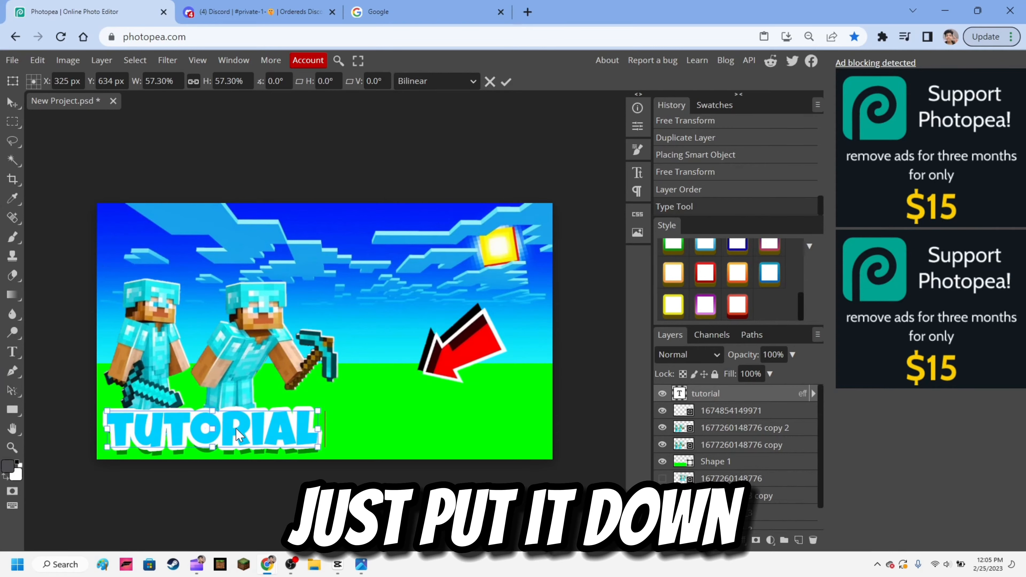
- Apply the blue gradient layer style with a thick black outline to the TUTORIAL text
left_click(734, 306)
left_click_drag(802, 306, 796, 278)
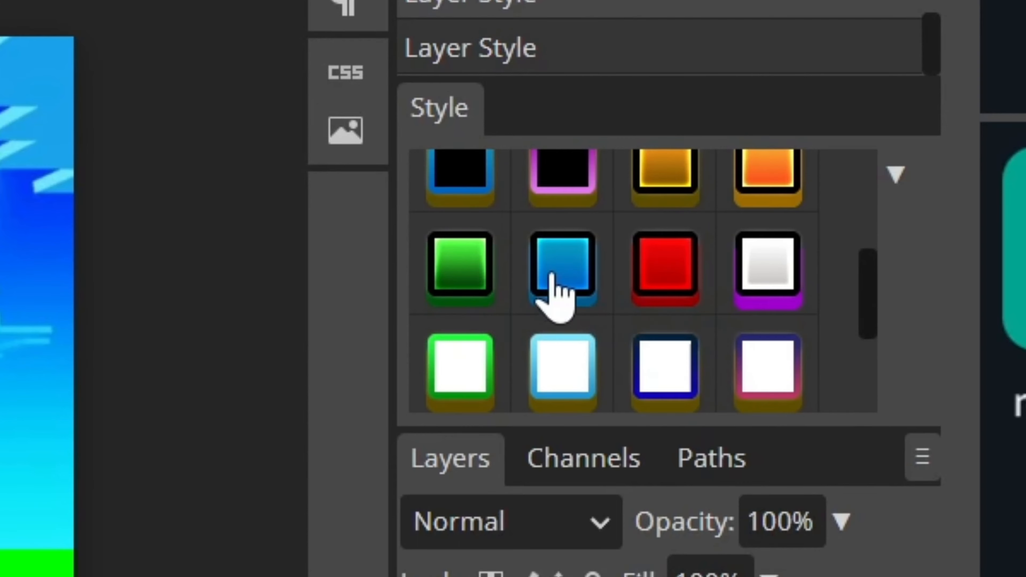
left_click(551, 274)
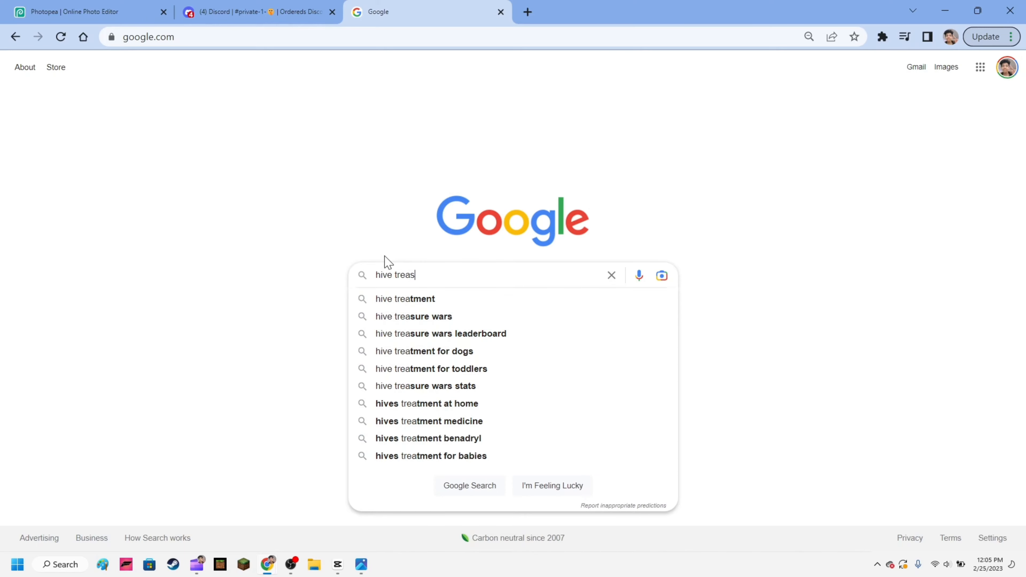
- Search Google for "hive treasure png minecraft"
type("ure ong")
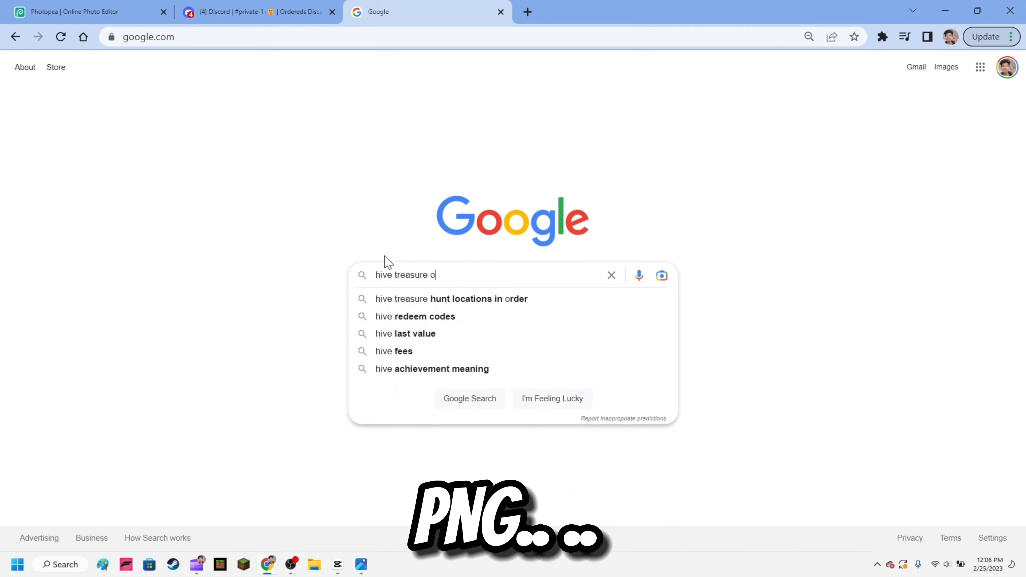
key("BackSpace")
key("BackSpace")
key("BackSpace")
key("BackSpace")
type("png mi")
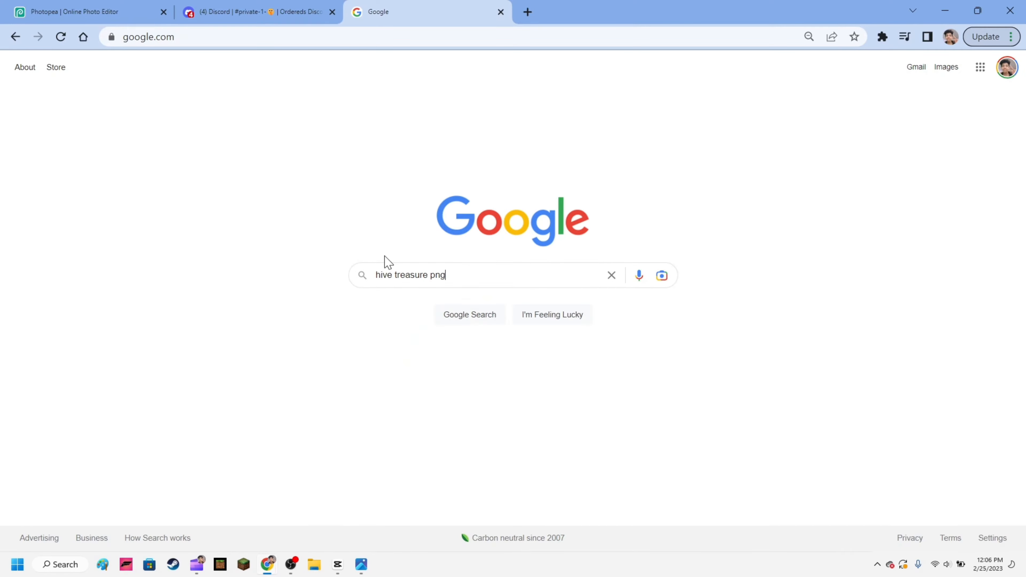
type("n")
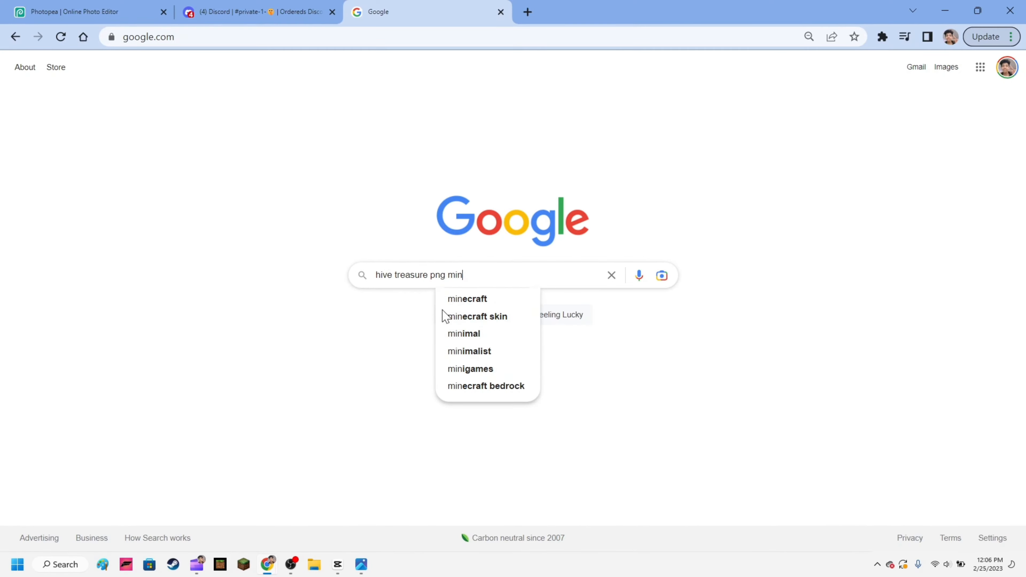
left_click(477, 301)
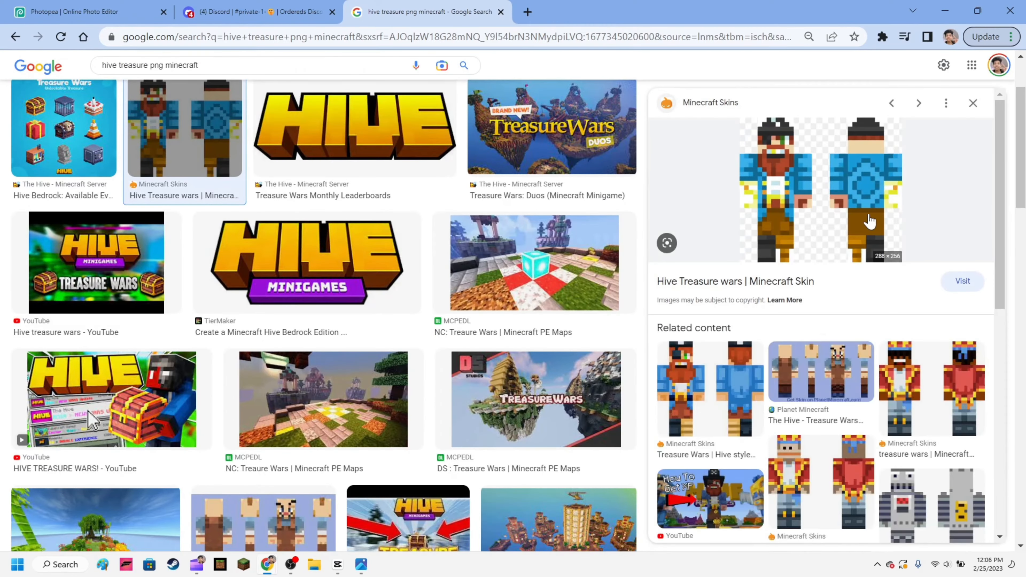
- Place the Hive Treasure Wars skin image in the project, enlarge it to 119.92%, and hide its layer
left_click_drag(775, 190, 313, 344)
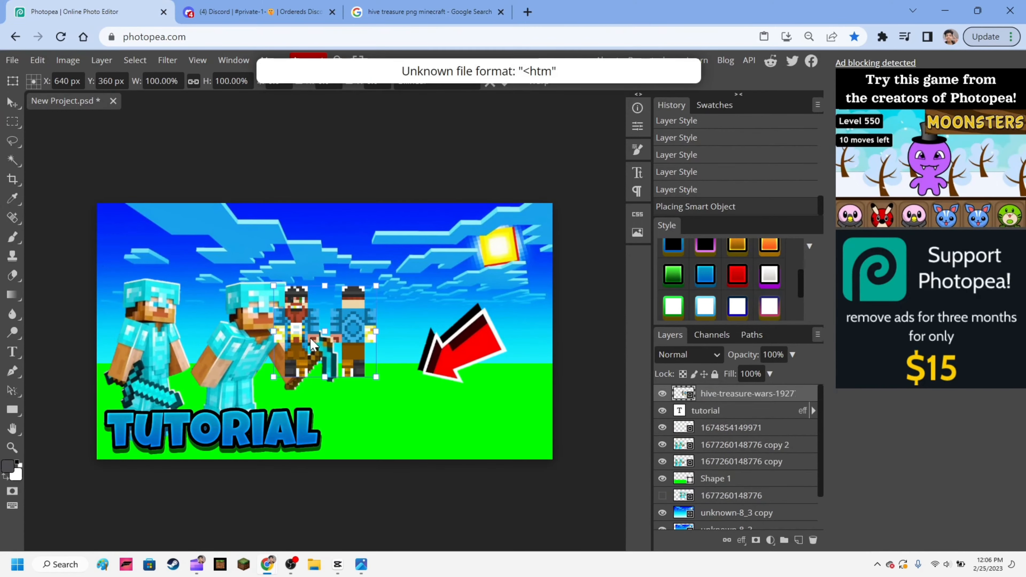
left_click_drag(337, 288, 616, 311)
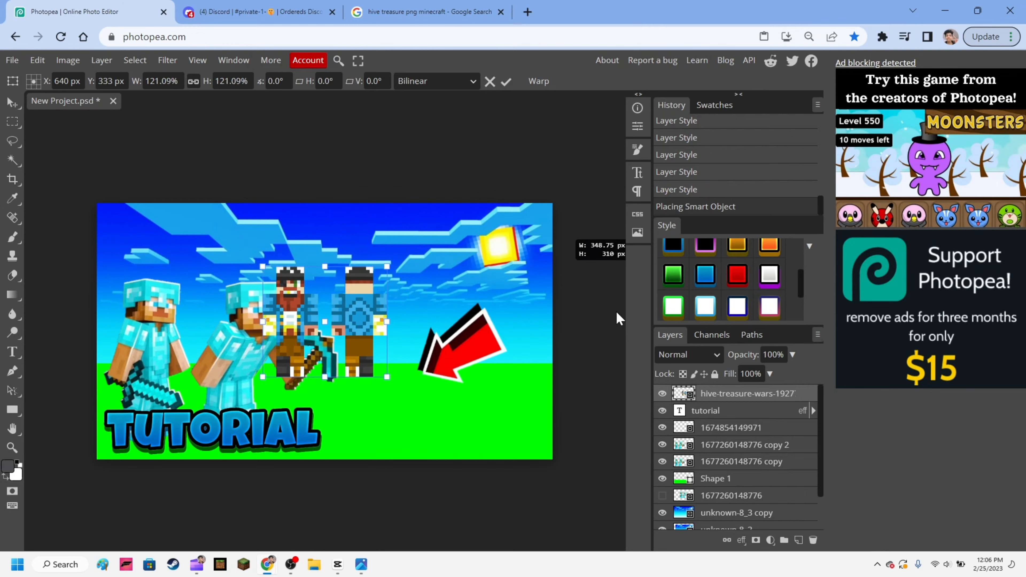
left_click(662, 393)
- Return to the Google image results and refine the search to "hive treasure png minecraft treasure"
left_click(384, 8)
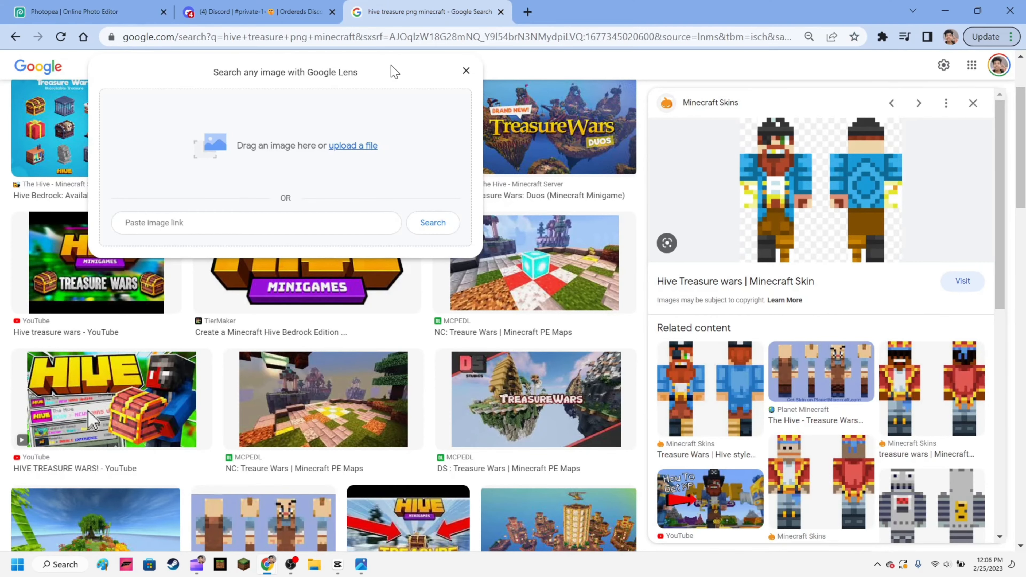
left_click(460, 73)
scroll(600, 320, "down", 10)
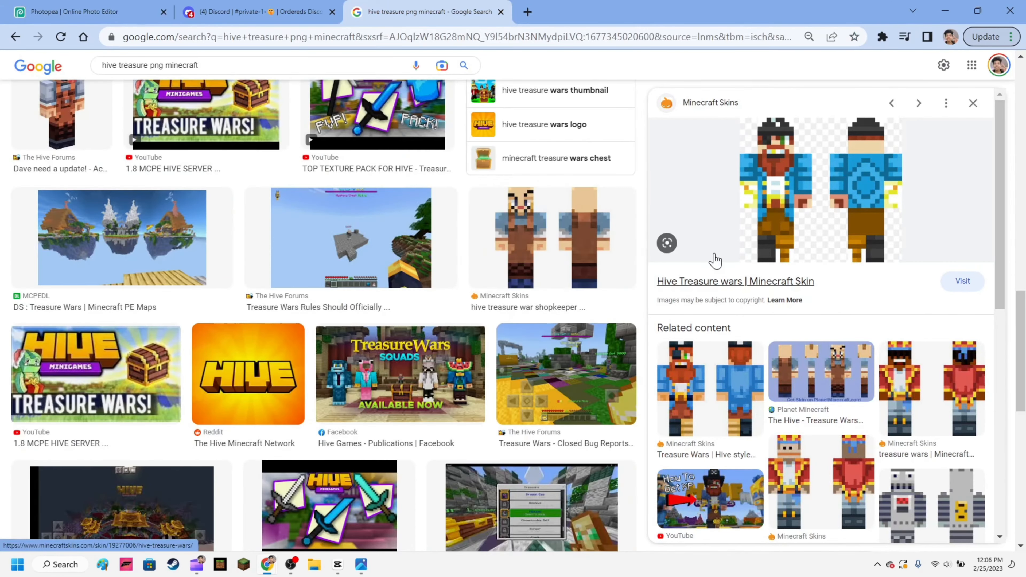
left_click_drag(714, 259, 565, 282)
scroll(323, 323, "down", 5)
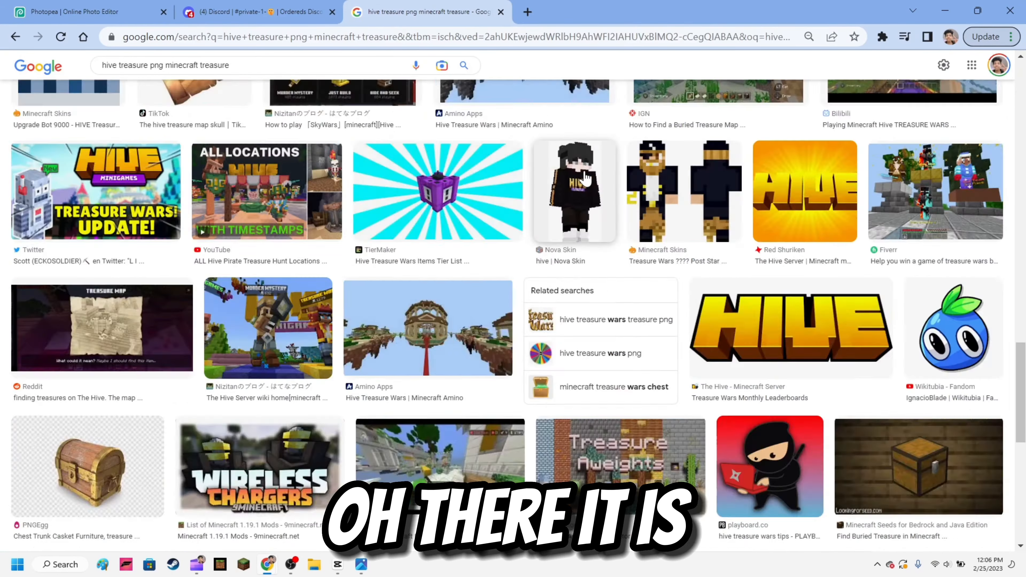
- Add the open treasure chest image beside the TUTORIAL text and give its layer a drop shadow
scroll(583, 250, "down", 5)
left_click(619, 222)
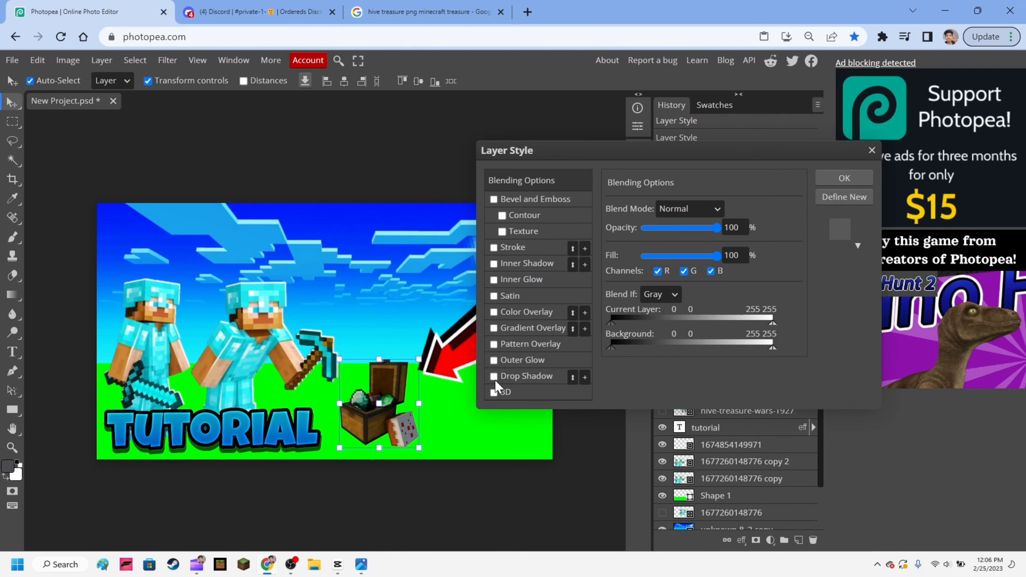
left_click(494, 377)
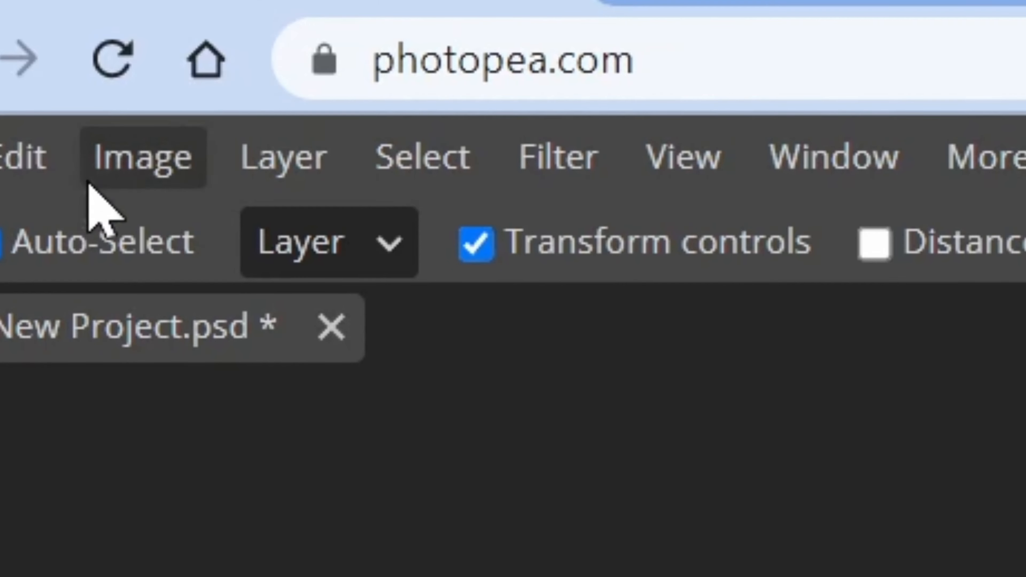
- Open Hue/Saturation for the arrow layer and try its extremes, from hue -180 and saturation -100 to hue 180, saturation 100 and lightness 100
left_click(68, 63)
mouse_move(193, 328)
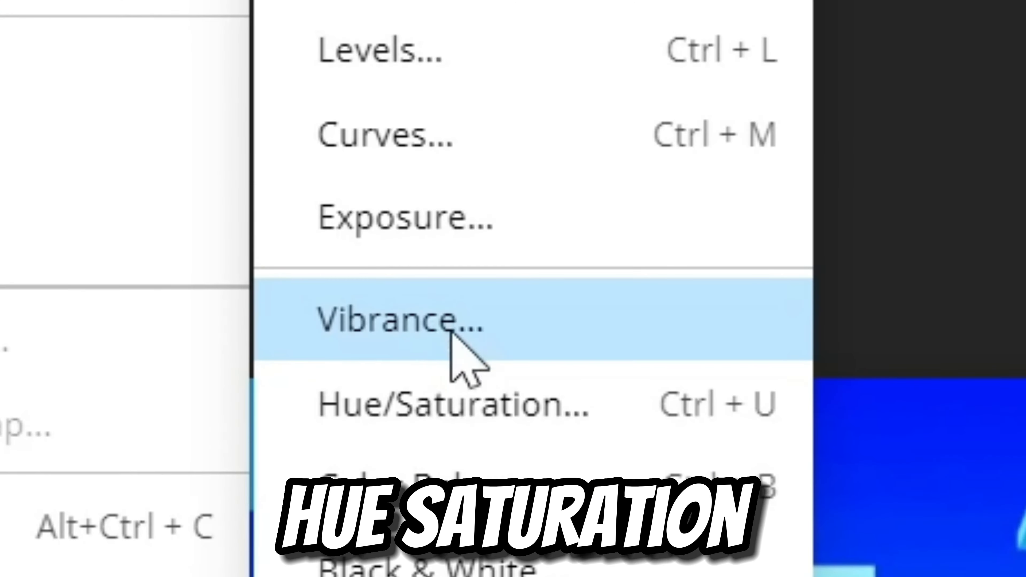
left_click(453, 409)
left_click_drag(499, 453, 711, 439)
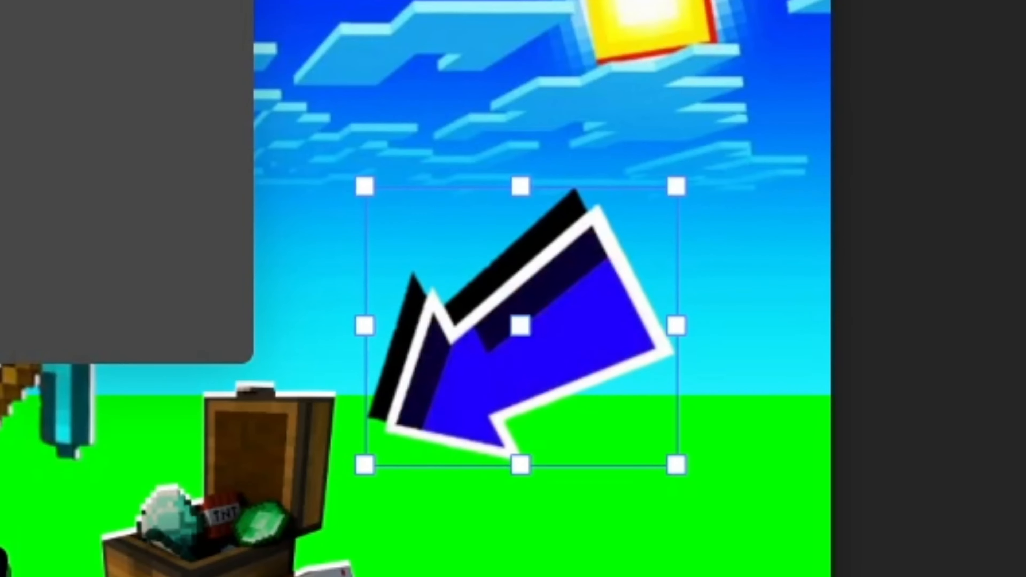
left_click_drag(170, 121, 130, 122)
left_click_drag(202, 257, 2, 259)
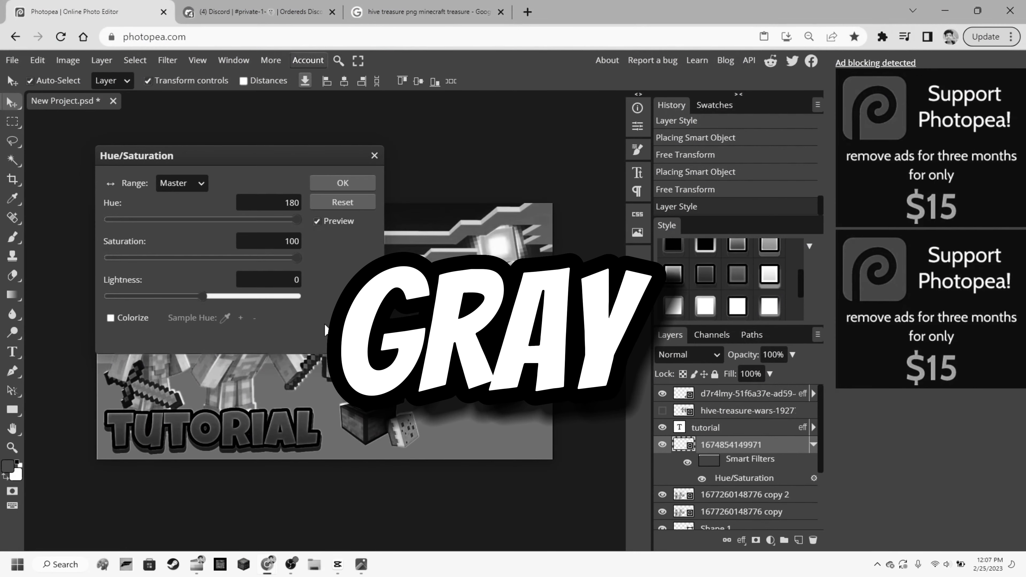
left_click_drag(203, 296, 251, 297)
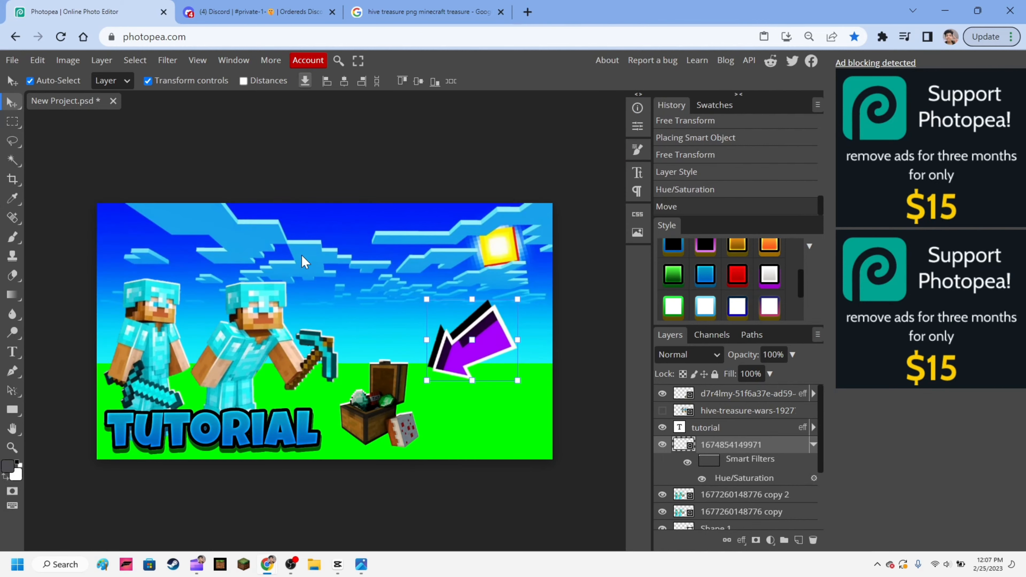
- Shift one copy of the diamond-armoured characters sideways so that the duplicate behind it shows
left_click_drag(294, 315, 258, 320)
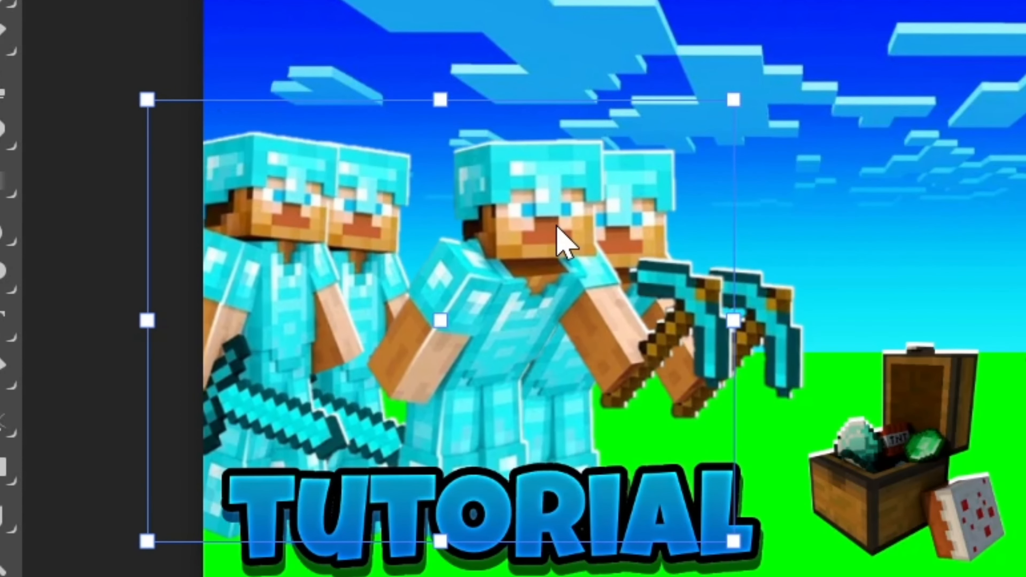
mouse_move(633, 231)
left_mouse_down()
mouse_move(588, 230)
mouse_move(642, 227)
left_mouse_up()
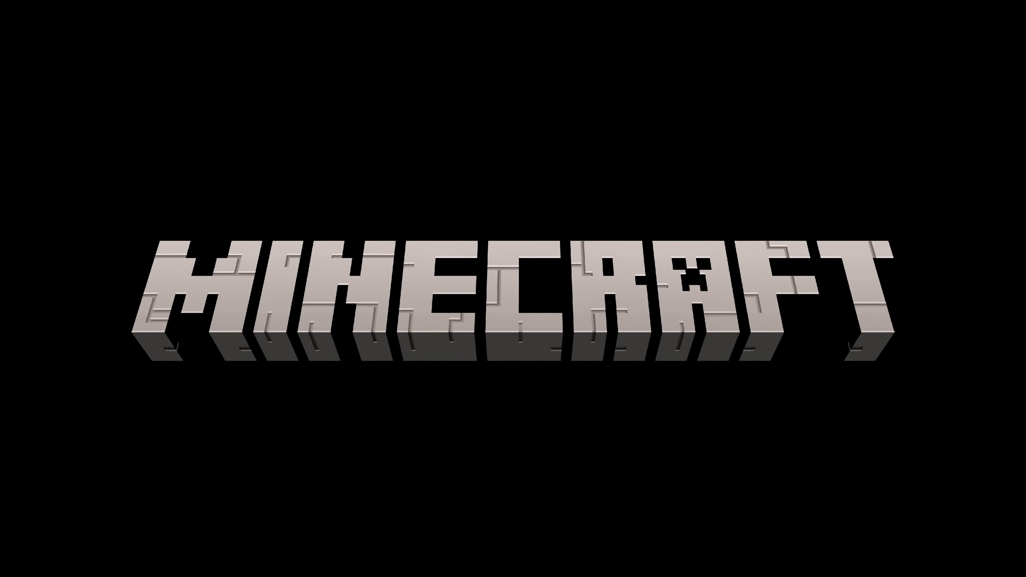